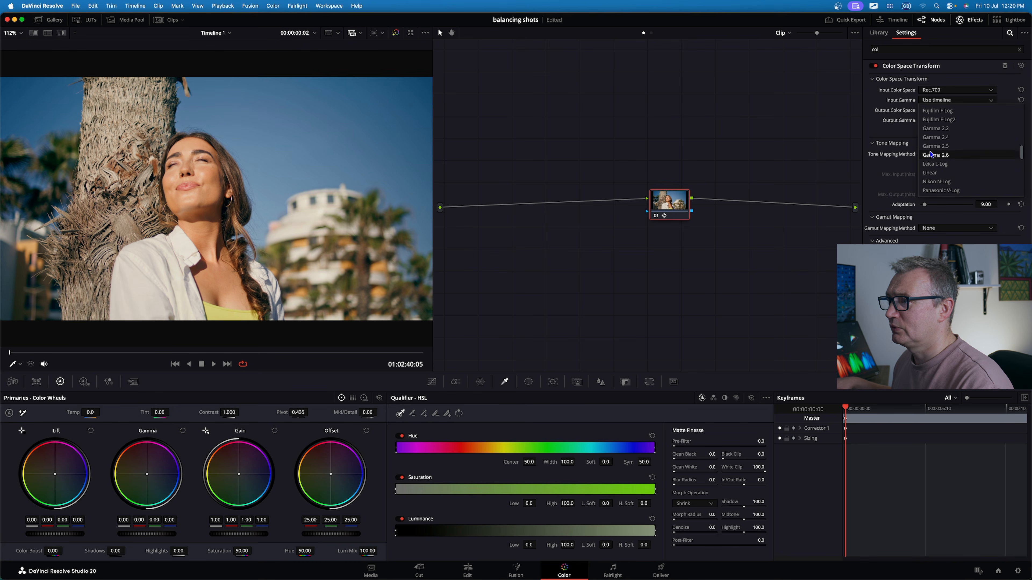
Set the Color Space Transform's input gamma to Gamma 2.4, output color space to DaVinci Wide Gamut and output gamma to DaVinci Intermediate.
{"action": "left_click", "coordinate": [936, 164]}
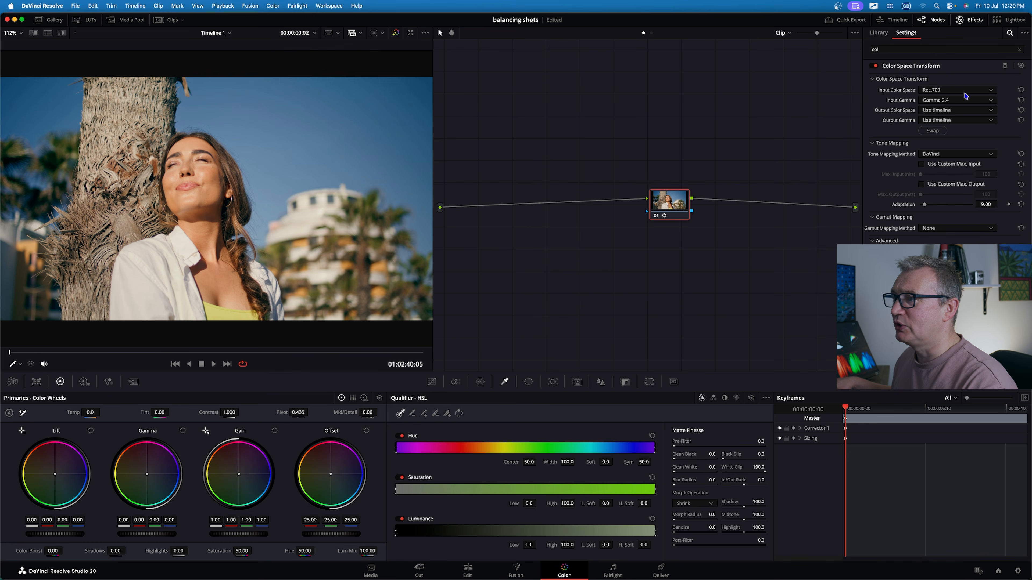
{"action": "left_click", "coordinate": [945, 111]}
{"action": "scroll", "coordinate": [948, 150], "scroll_direction": "down", "scroll_amount": 3}
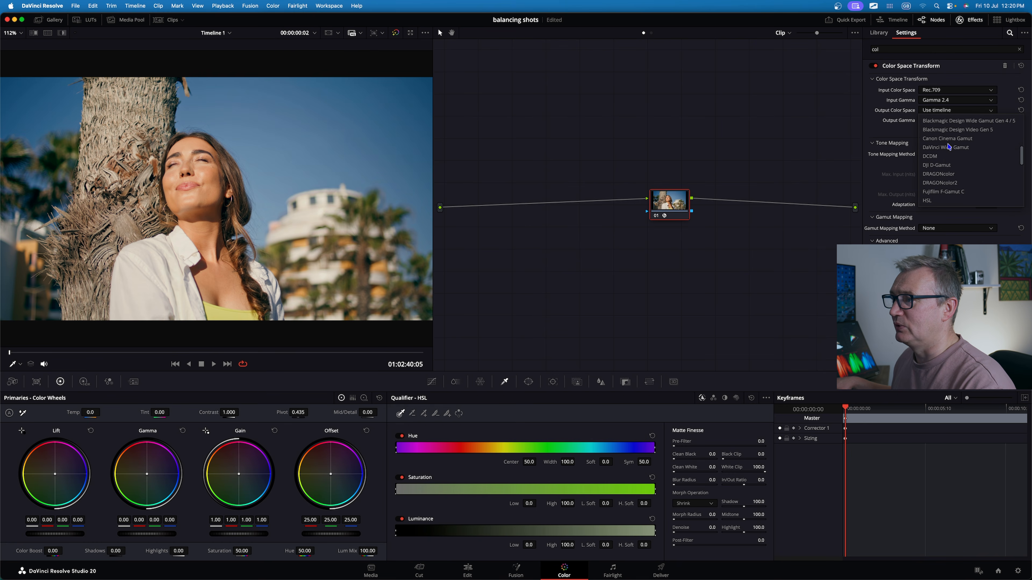
{"action": "left_click", "coordinate": [946, 148]}
{"action": "left_click", "coordinate": [945, 120]}
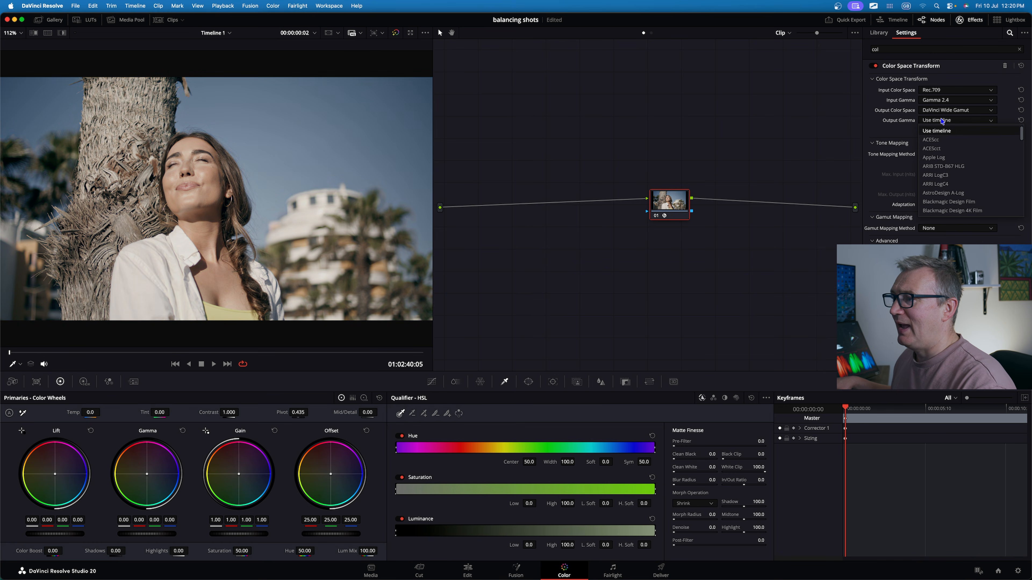
{"action": "scroll", "coordinate": [937, 166], "scroll_direction": "down", "scroll_amount": 3}
{"action": "left_click", "coordinate": [940, 184]}
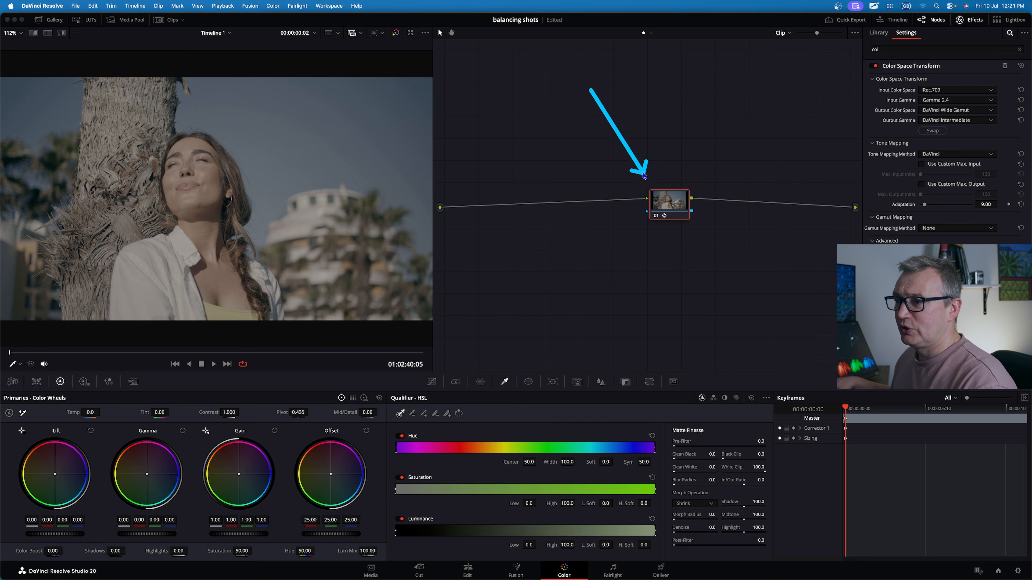
Place node 01 at the start of the node graph and add a serial node after it, positioned next to the output.
{"action": "left_click_drag", "start_coordinate": [669, 201], "coordinate": [481, 209]}
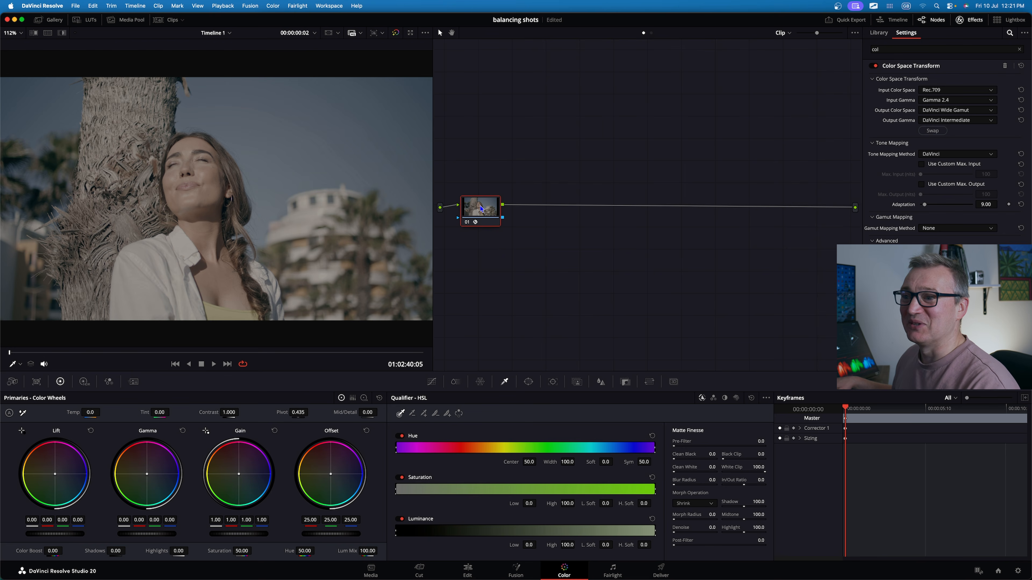
{"action": "right_click", "coordinate": [480, 209]}
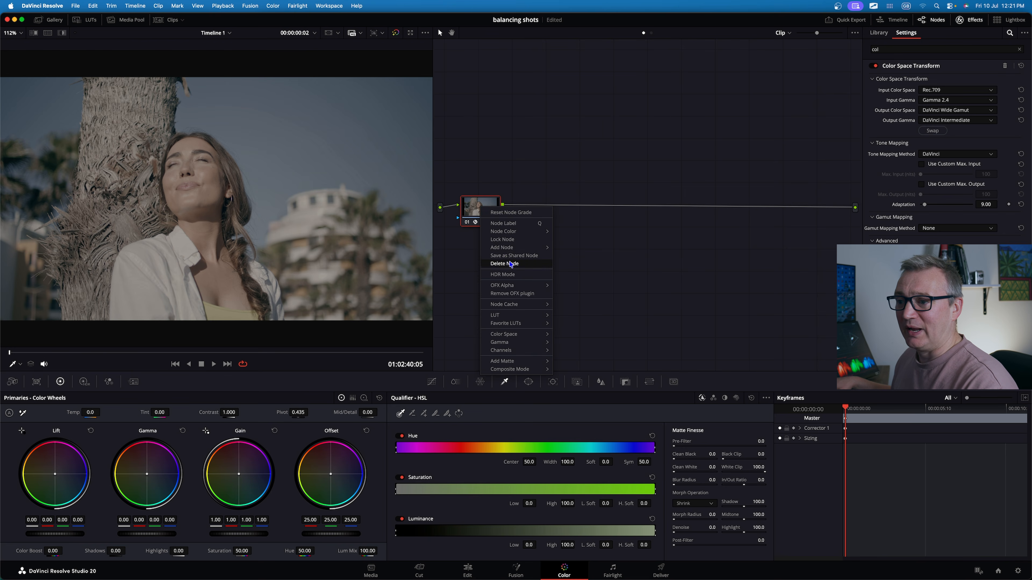
{"action": "mouse_move", "coordinate": [511, 248]}
{"action": "left_click", "coordinate": [570, 248]}
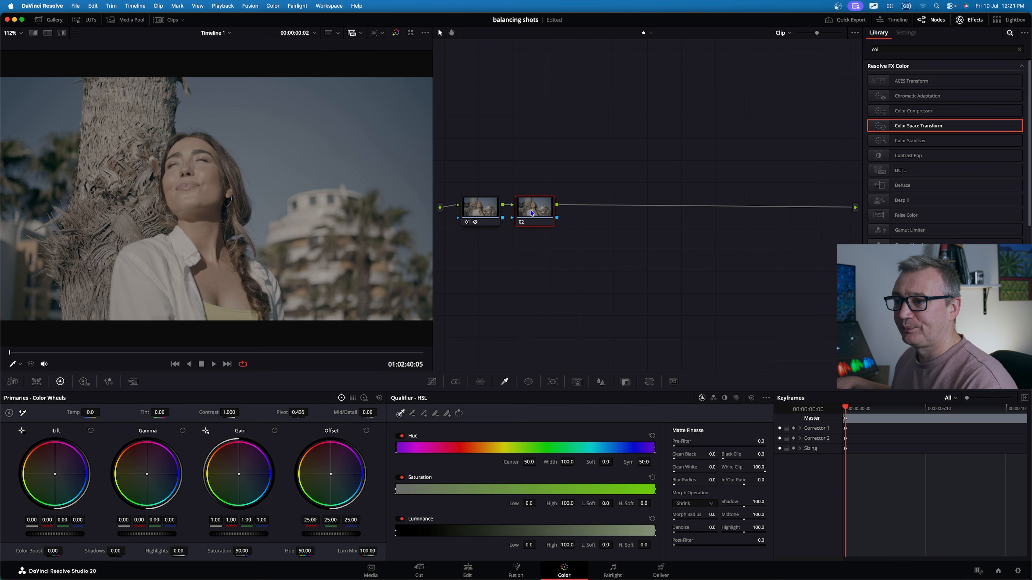
{"action": "left_click_drag", "start_coordinate": [535, 215], "coordinate": [818, 214]}
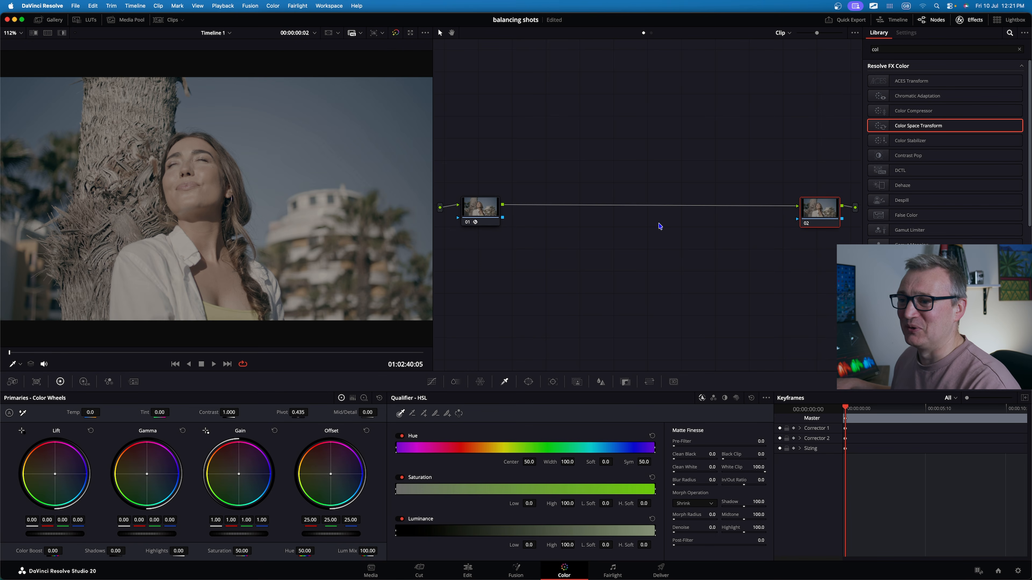
Copy node 01's Color Space Transform grade onto node 02 and swap the copy's input and output color spaces and gammas.
{"action": "left_click", "coordinate": [482, 209]}
{"action": "right_click", "coordinate": [482, 209]}
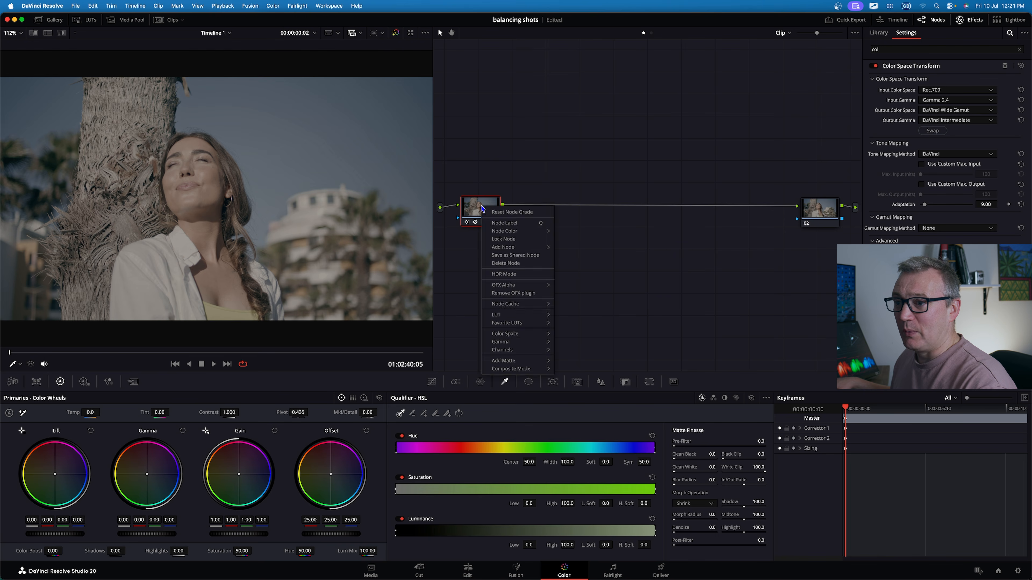
{"action": "left_click", "coordinate": [481, 211]}
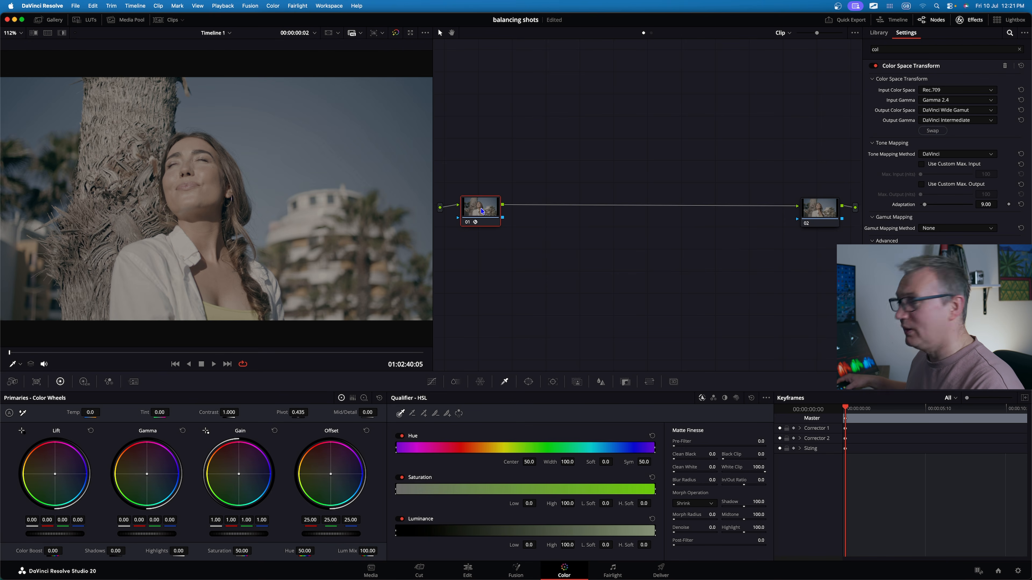
{"action": "left_click", "coordinate": [820, 214]}
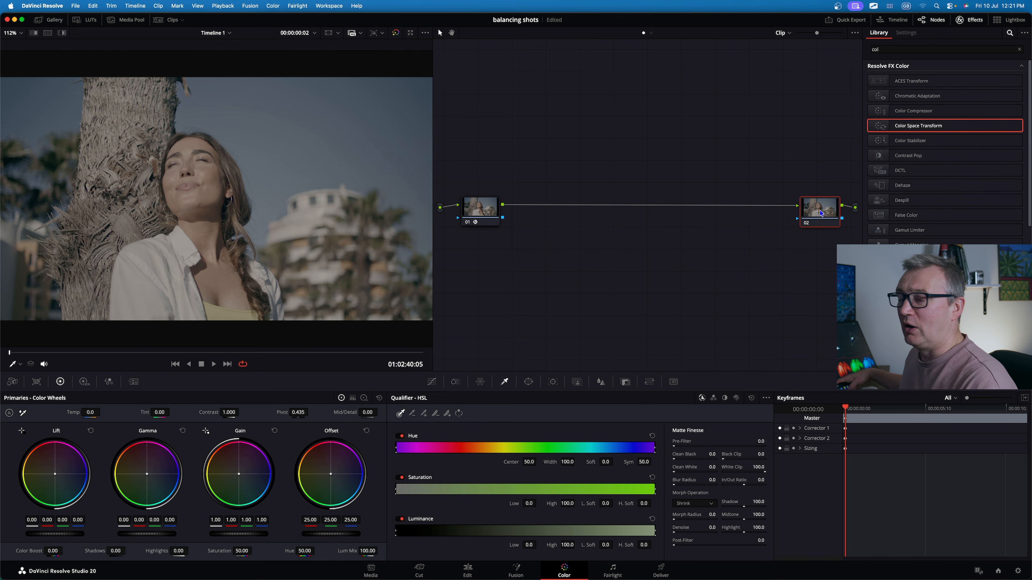
{"action": "left_click_drag", "start_coordinate": [820, 213], "coordinate": [820, 214]}
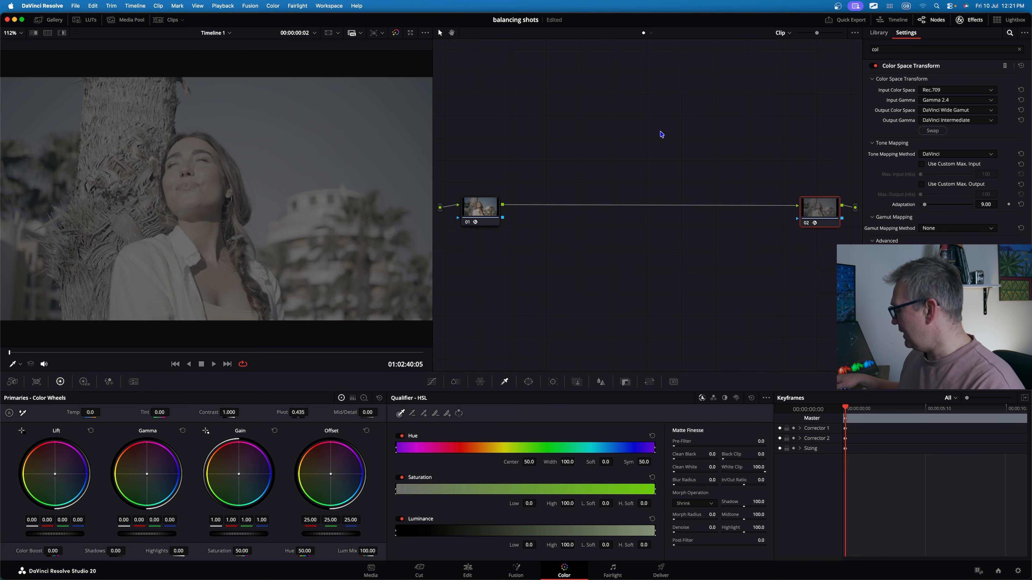
{"action": "left_click_drag", "start_coordinate": [609, 122], "coordinate": [902, 134]}
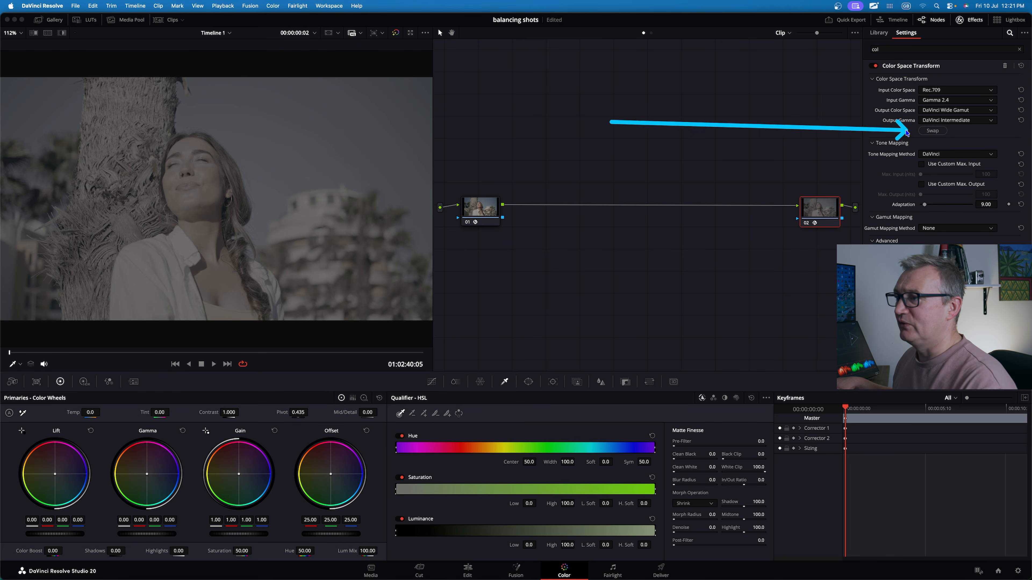
{"action": "left_click", "coordinate": [908, 130]}
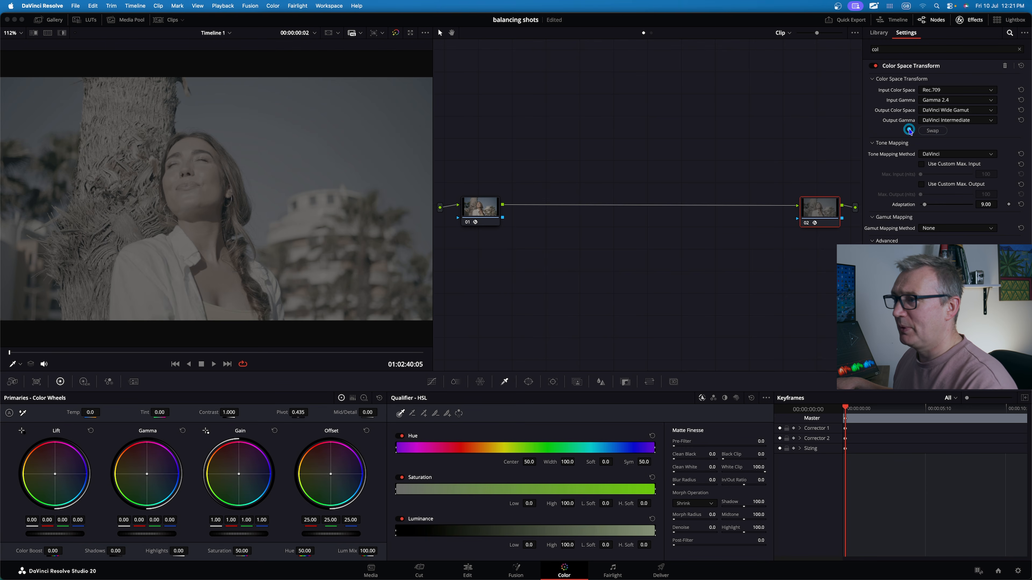
{"action": "left_click", "coordinate": [932, 131]}
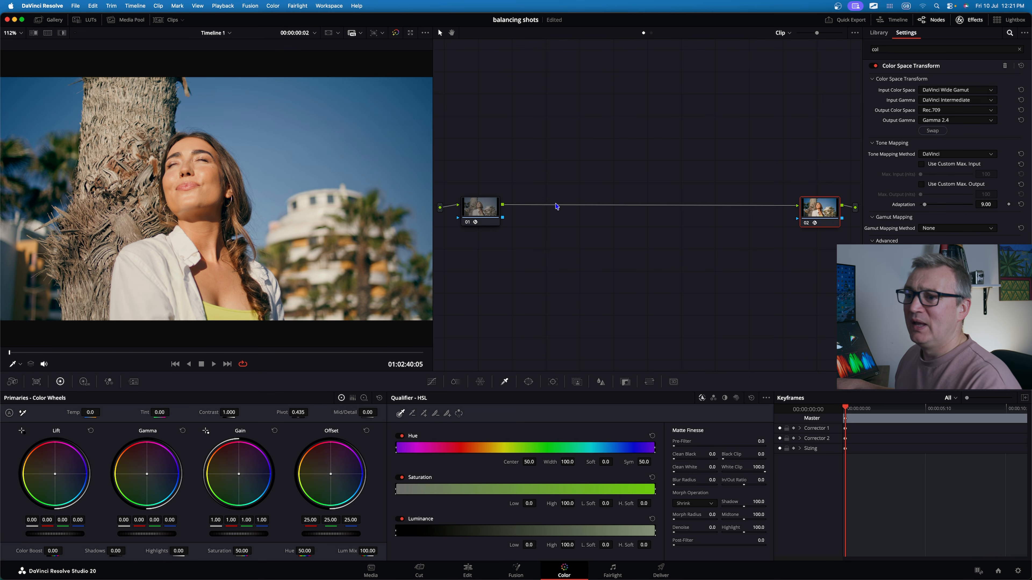
{"action": "left_click_drag", "start_coordinate": [460, 170], "coordinate": [840, 255]}
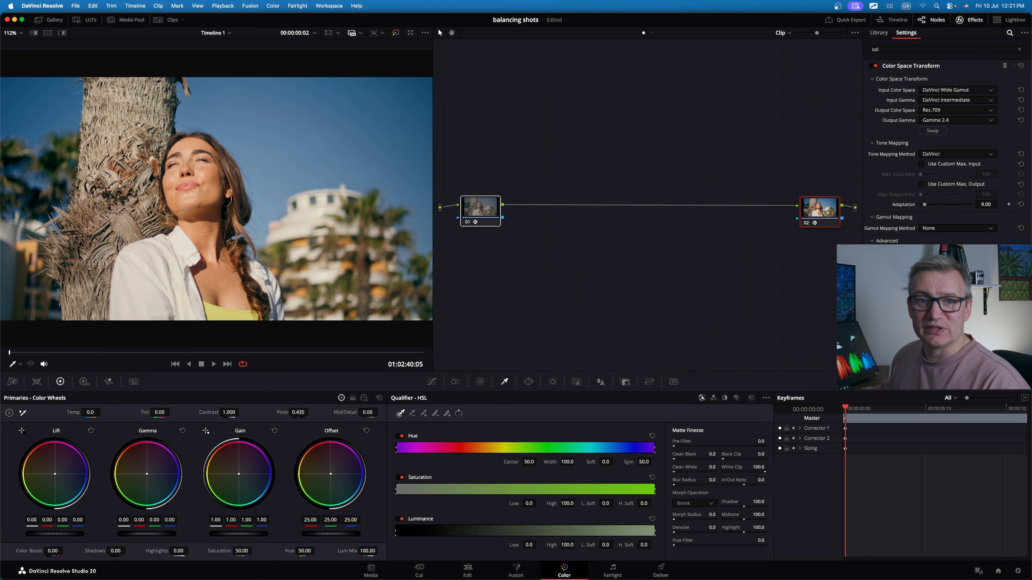
{"action": "mouse_move", "coordinate": [511, 180]}
{"action": "left_mouse_down"}
{"action": "mouse_move", "coordinate": [514, 230]}
{"action": "mouse_move", "coordinate": [791, 229]}
{"action": "left_mouse_up"}
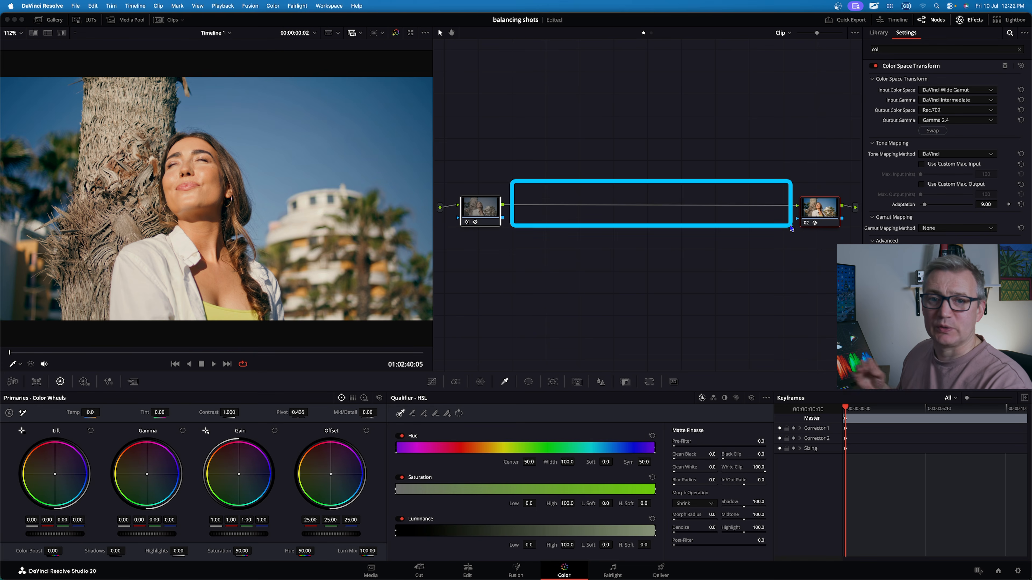
{"action": "key", "text": "Escape"}
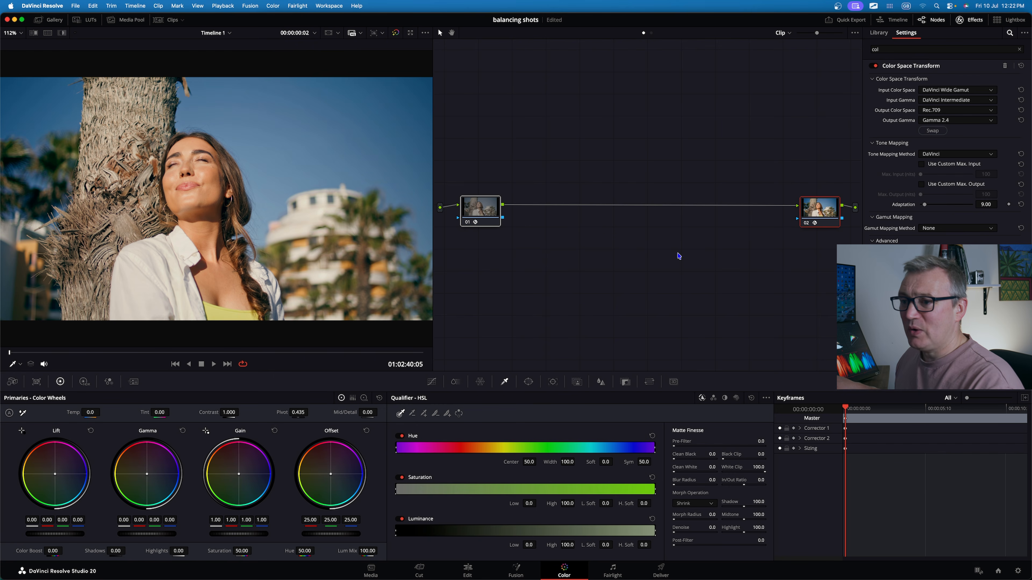
Add three serial nodes between the two Color Space Transform nodes.
{"action": "left_click", "coordinate": [484, 206]}
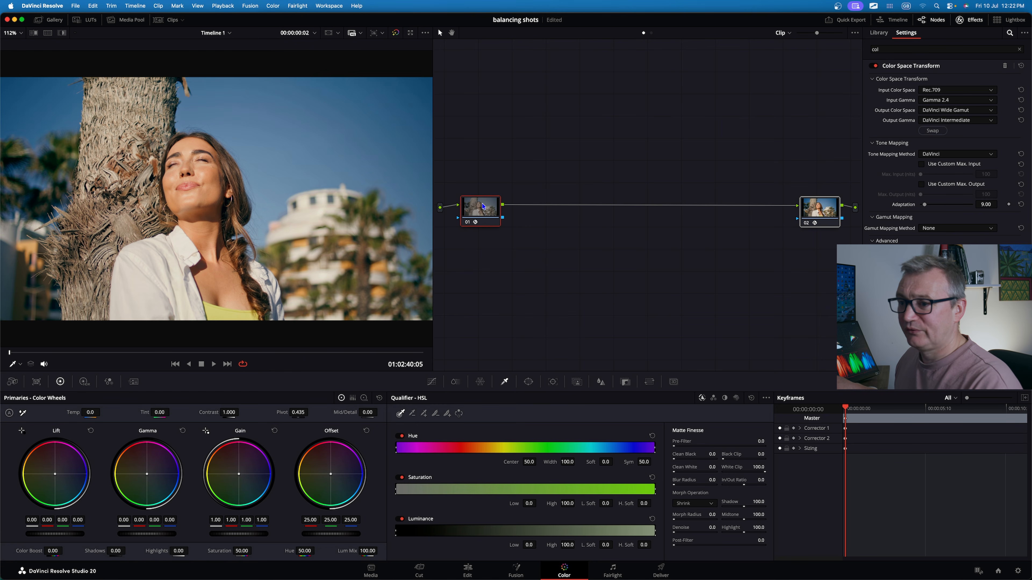
{"action": "right_click", "coordinate": [473, 211]}
{"action": "mouse_move", "coordinate": [536, 249]}
{"action": "left_click", "coordinate": [570, 253]}
{"action": "right_click", "coordinate": [536, 208]}
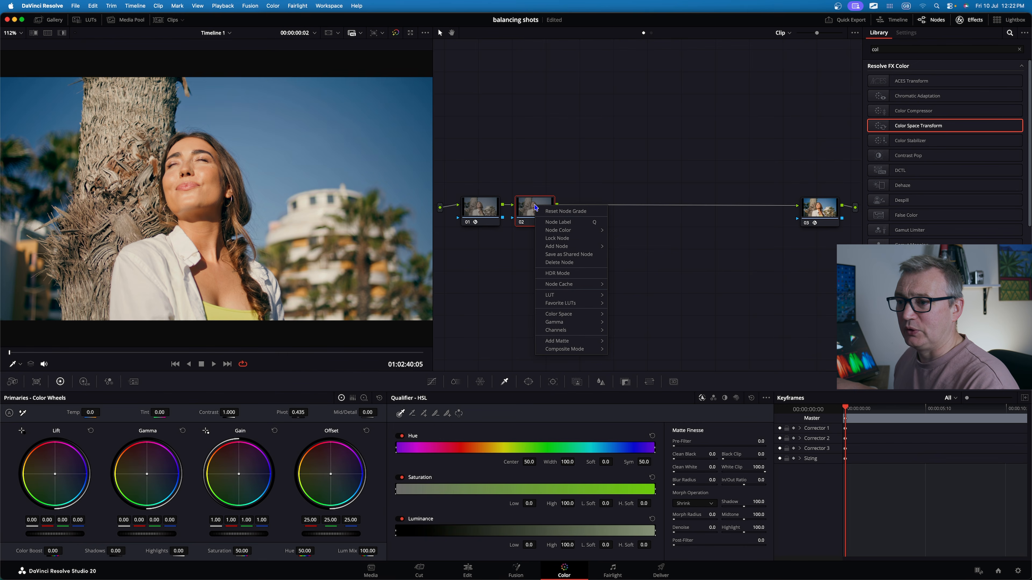
{"action": "left_click", "coordinate": [629, 246]}
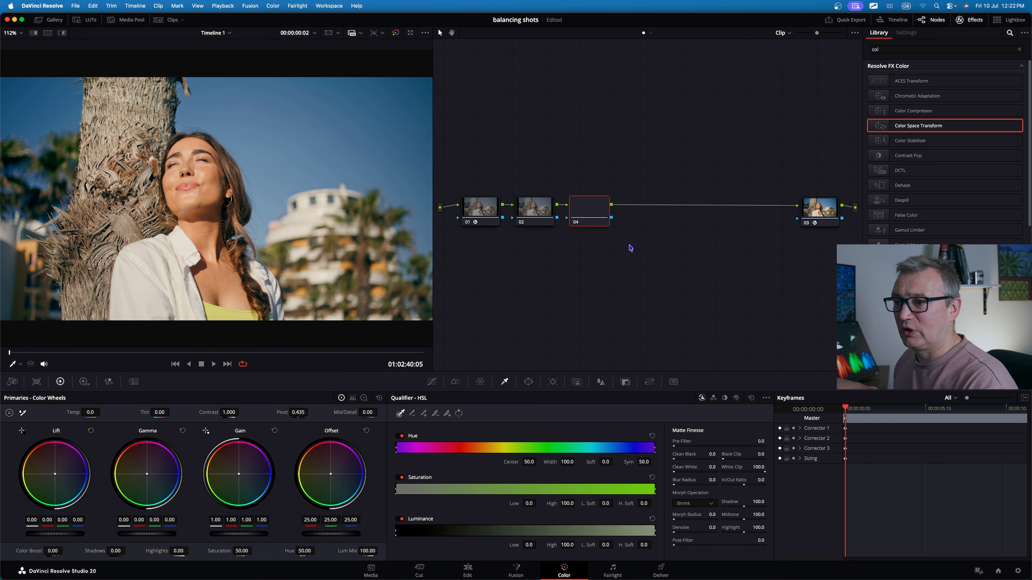
{"action": "right_click", "coordinate": [588, 206]}
{"action": "mouse_move", "coordinate": [615, 246]}
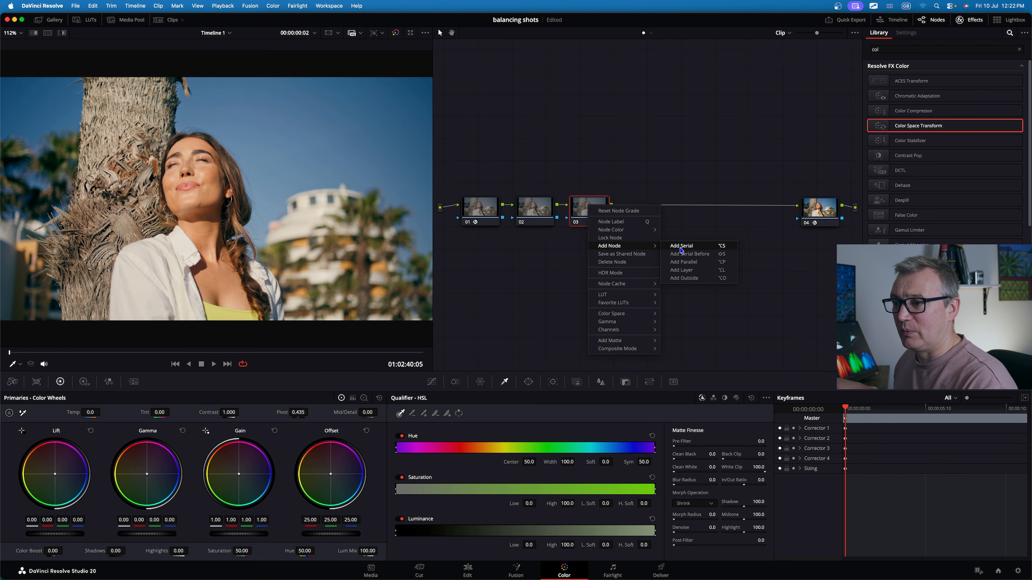
{"action": "left_click", "coordinate": [682, 246]}
Label the first two new serial nodes exp and con.
{"action": "left_click", "coordinate": [537, 208]}
{"action": "right_click", "coordinate": [538, 208]}
{"action": "left_click", "coordinate": [557, 223]}
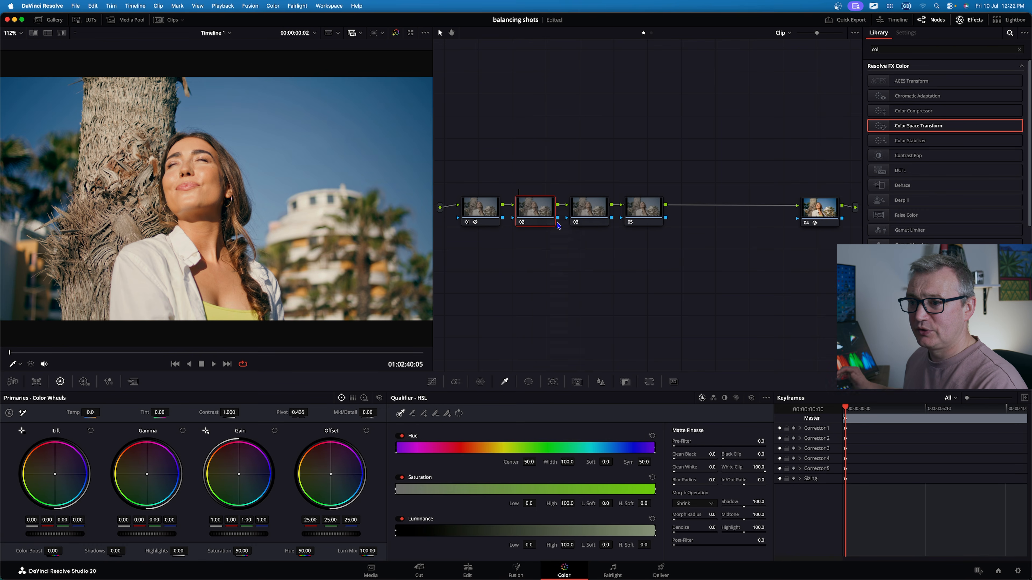
{"action": "left_click", "coordinate": [588, 209]}
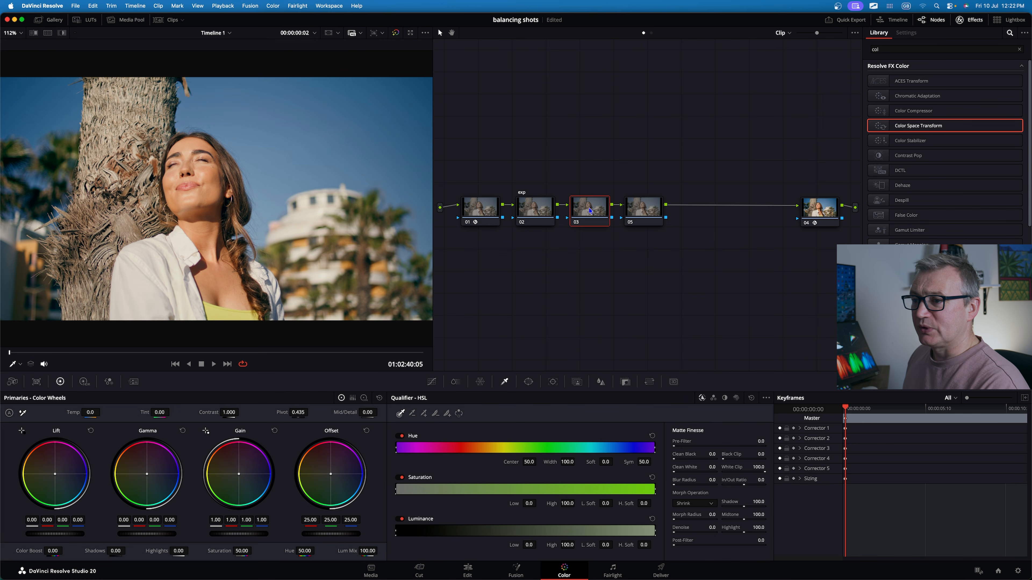
{"action": "right_click", "coordinate": [590, 210]}
{"action": "left_click", "coordinate": [605, 226]}
{"action": "type", "text": "co"}
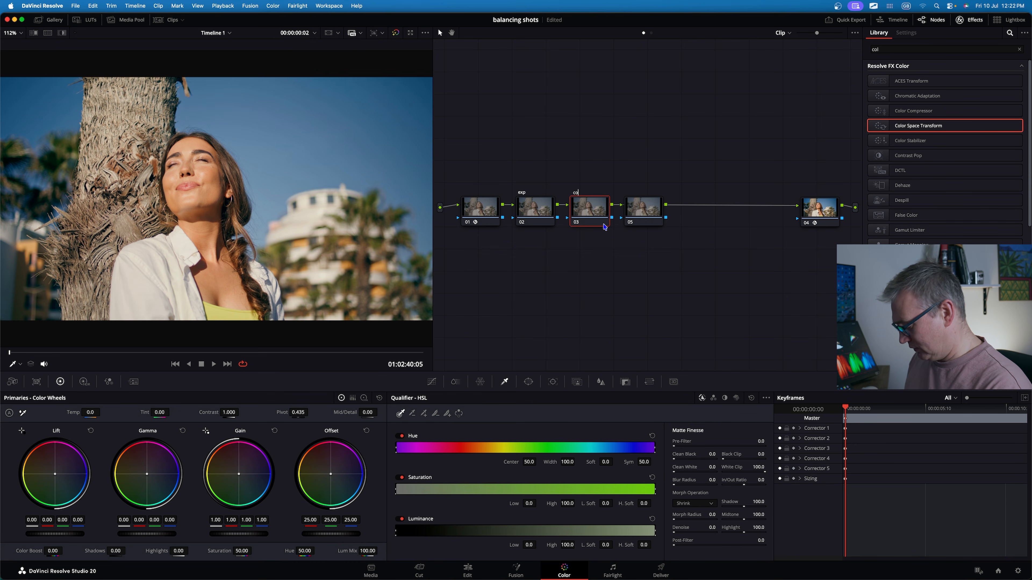
{"action": "type", "text": "n"}
{"action": "key", "text": "Return"}
Label the third new serial node col.
{"action": "right_click", "coordinate": [635, 207]}
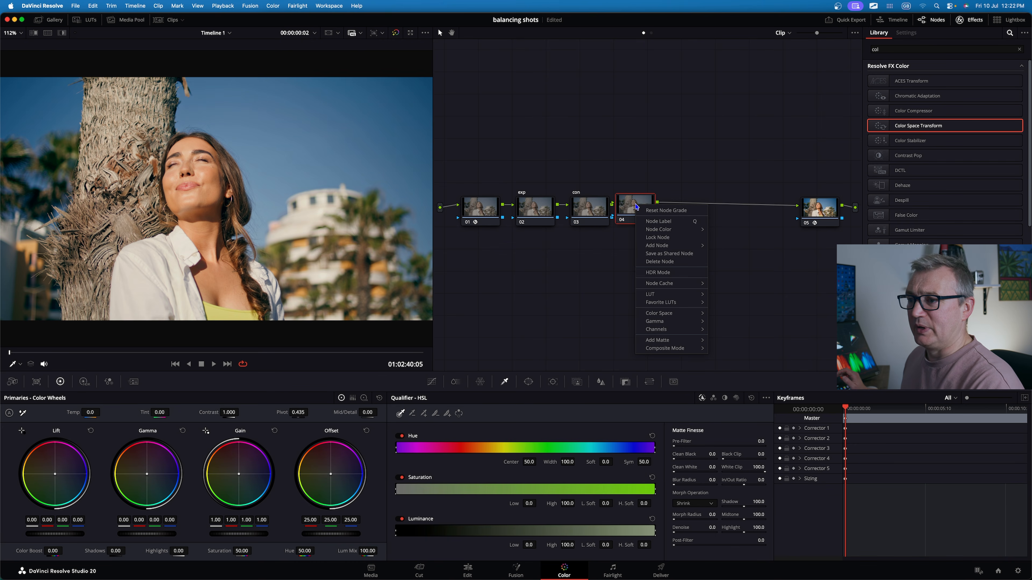
{"action": "left_click", "coordinate": [654, 221]}
{"action": "type", "text": "co"}
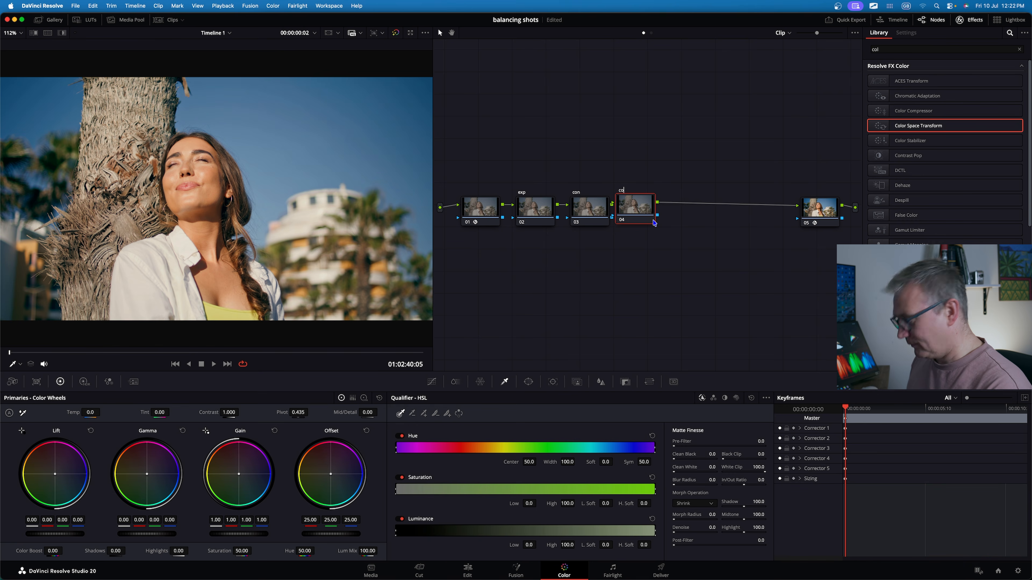
{"action": "type", "text": "l"}
{"action": "key", "text": "Return"}
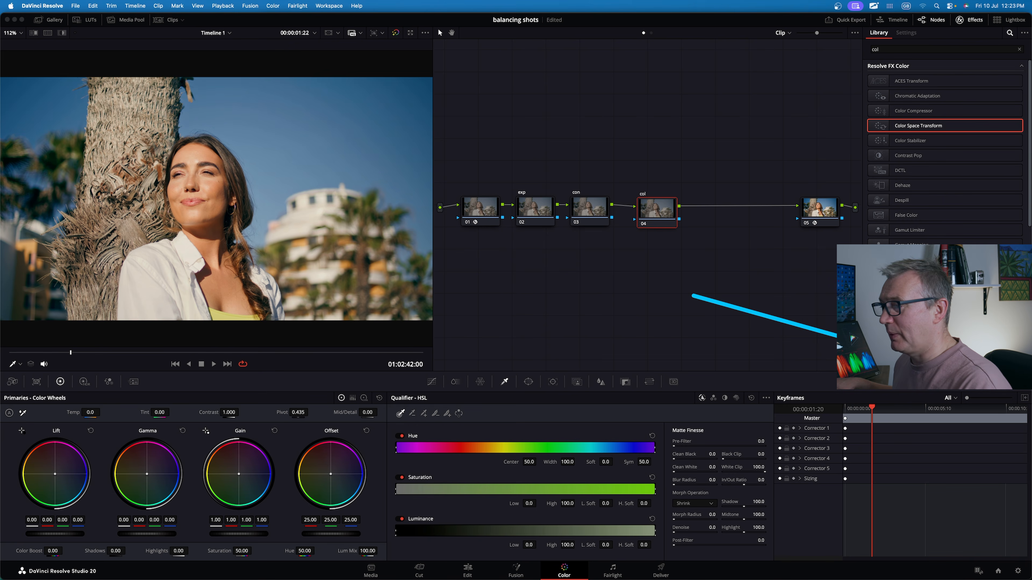
Show the Parade scope in place of the keyframes.
{"action": "key", "text": "Escape"}
{"action": "left_click", "coordinate": [995, 381]}
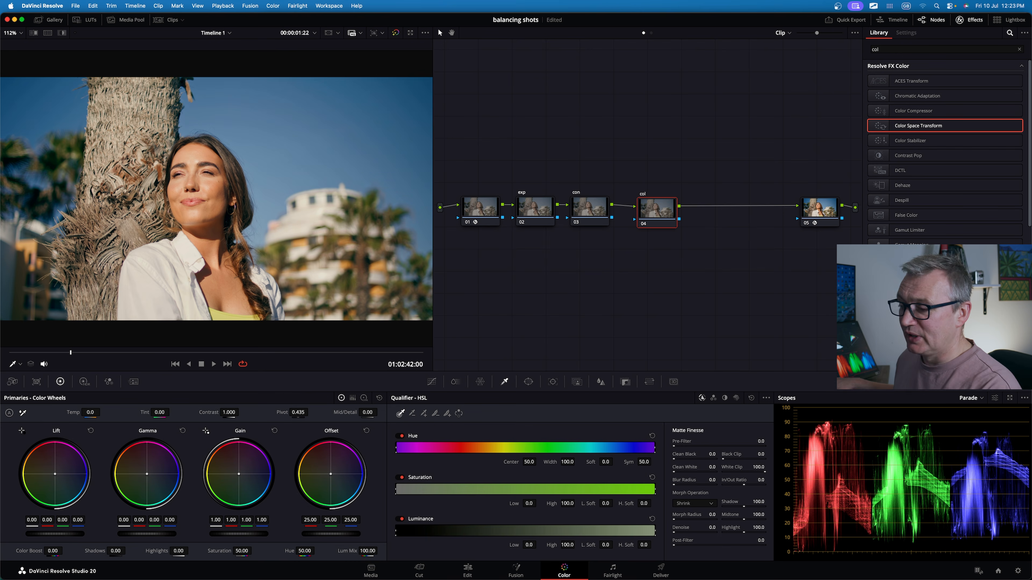
{"action": "left_click_drag", "start_coordinate": [809, 550], "coordinate": [818, 433]}
{"action": "mouse_move", "coordinate": [788, 350]}
{"action": "left_mouse_down"}
{"action": "mouse_move", "coordinate": [838, 421]}
{"action": "mouse_move", "coordinate": [905, 415]}
{"action": "mouse_move", "coordinate": [832, 370]}
{"action": "mouse_move", "coordinate": [792, 553]}
{"action": "mouse_move", "coordinate": [961, 540]}
{"action": "mouse_move", "coordinate": [799, 545]}
{"action": "mouse_move", "coordinate": [829, 549]}
{"action": "left_mouse_up"}
{"action": "mouse_move", "coordinate": [759, 541]}
{"action": "left_mouse_down"}
{"action": "mouse_move", "coordinate": [813, 563]}
{"action": "mouse_move", "coordinate": [896, 522]}
{"action": "mouse_move", "coordinate": [962, 453]}
{"action": "mouse_move", "coordinate": [983, 524]}
{"action": "mouse_move", "coordinate": [813, 411]}
{"action": "left_mouse_up"}
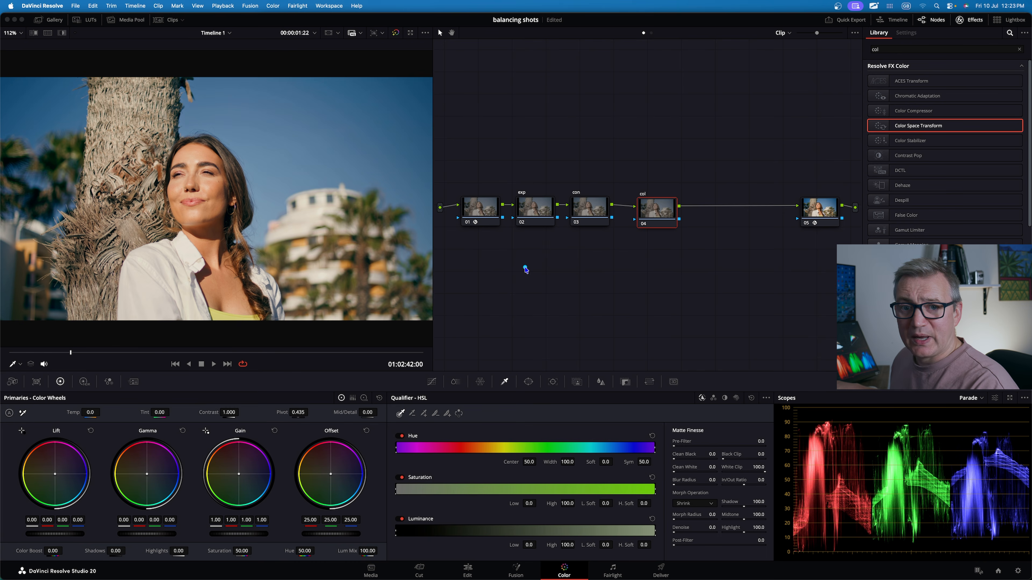
On the exp node, lower the master gamma to -0.08.
{"action": "left_click_drag", "start_coordinate": [690, 335], "coordinate": [538, 215]}
{"action": "left_click", "coordinate": [521, 214]}
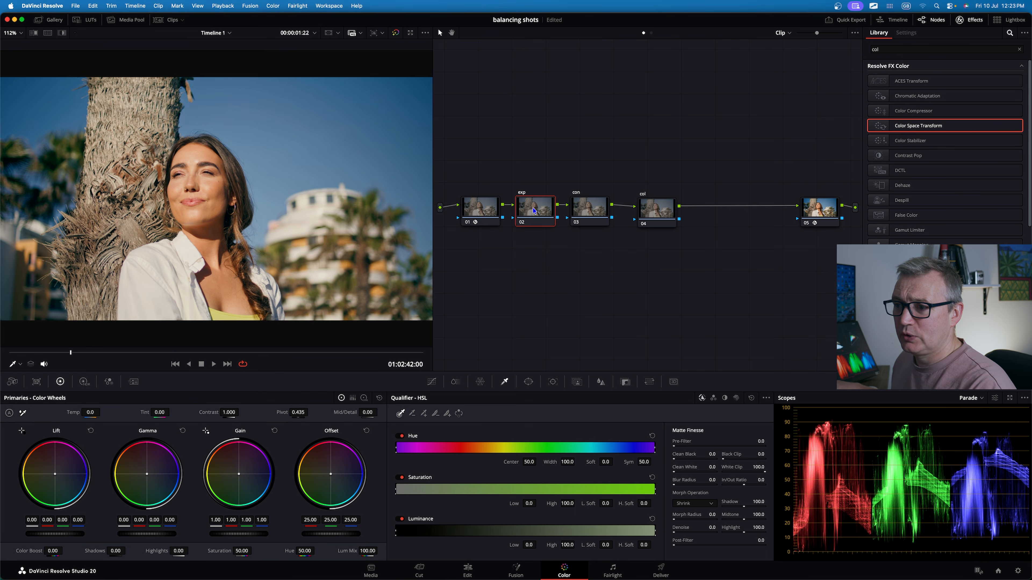
{"action": "mouse_move", "coordinate": [3, 428]}
{"action": "left_mouse_down"}
{"action": "mouse_move", "coordinate": [62, 508]}
{"action": "mouse_move", "coordinate": [296, 555]}
{"action": "left_mouse_up"}
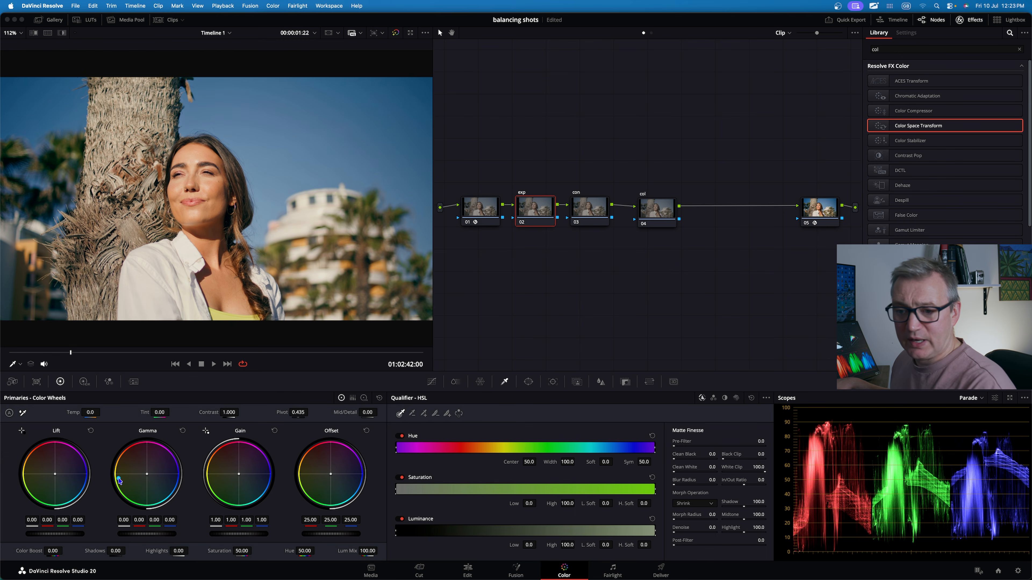
{"action": "key", "text": "ctrl+s"}
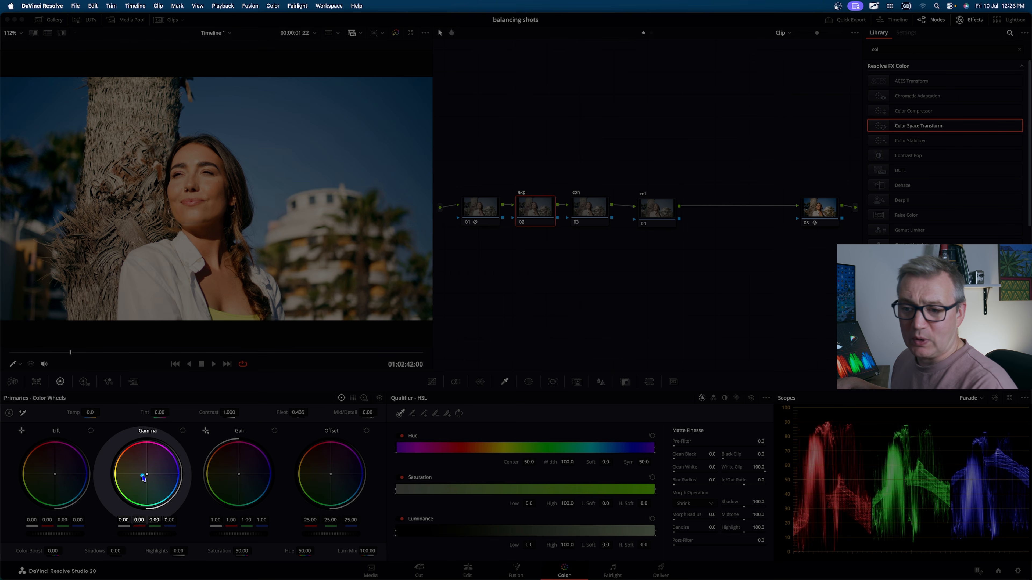
{"action": "key", "text": "ctrl+s"}
{"action": "left_click_drag", "start_coordinate": [169, 537], "coordinate": [131, 537]}
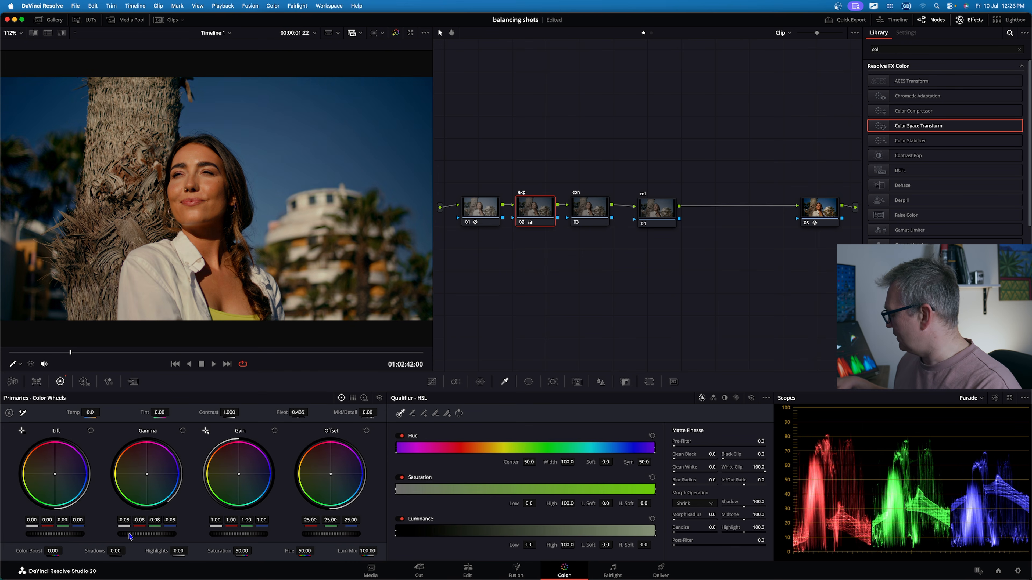
{"action": "left_click_drag", "start_coordinate": [605, 315], "coordinate": [843, 421]}
{"action": "left_click_drag", "start_coordinate": [533, 314], "coordinate": [273, 467]}
{"action": "key", "text": "ctrl+s"}
{"action": "key", "text": "Escape"}
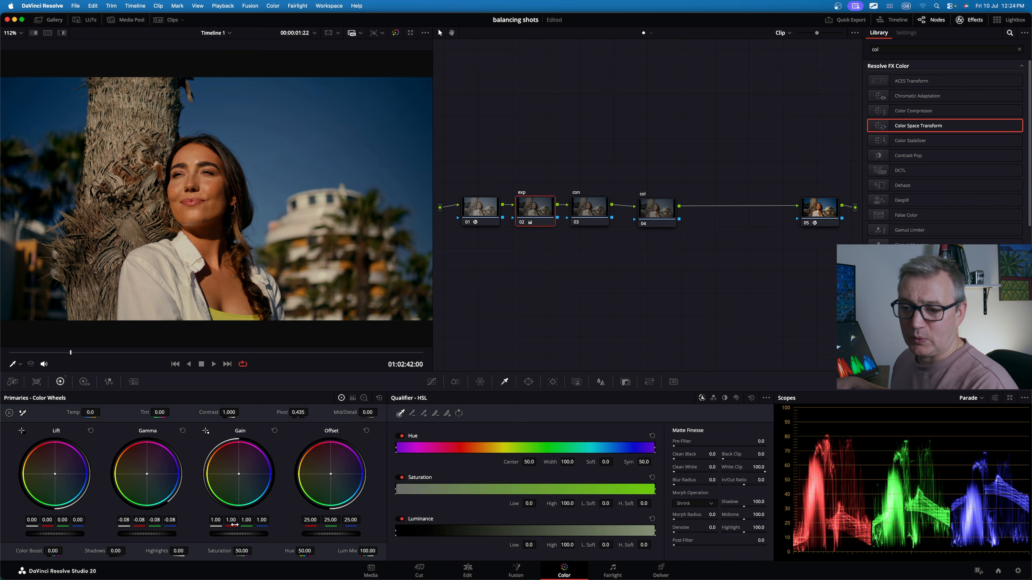
On the exp node, raise the master gain to 1.11.
{"action": "left_click_drag", "start_coordinate": [226, 536], "coordinate": [248, 537]}
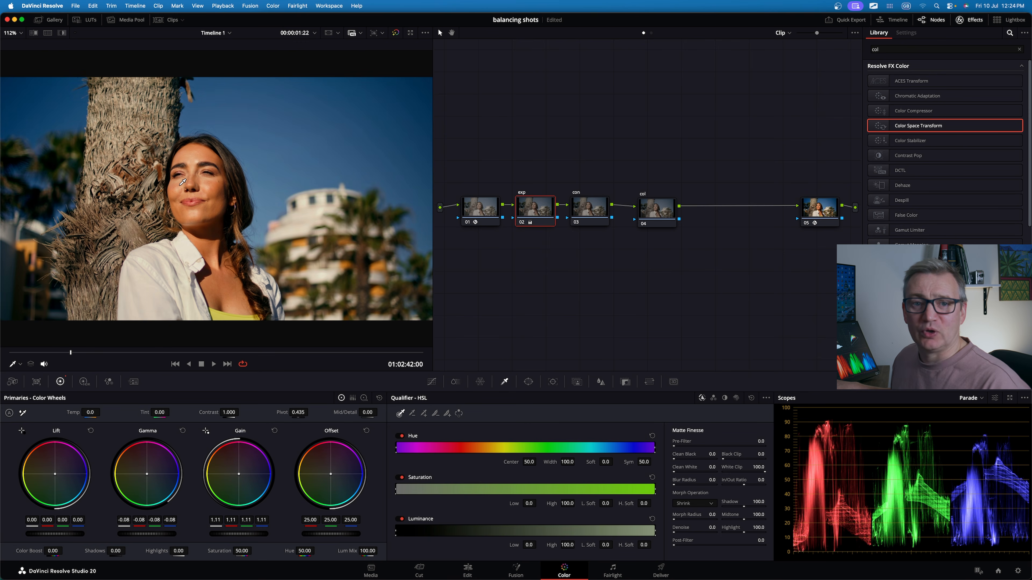
{"action": "left_click_drag", "start_coordinate": [489, 99], "coordinate": [524, 177]}
{"action": "key", "text": "Escape"}
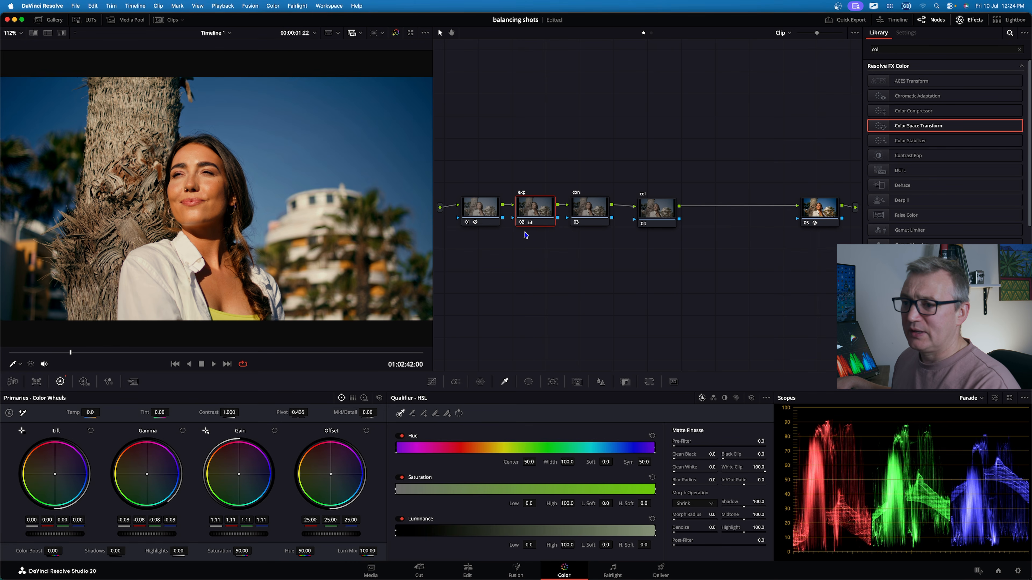
Toggle the exp node off and on to compare the shot with and without the exposure correction.
{"action": "left_click", "coordinate": [522, 223]}
{"action": "left_click", "coordinate": [523, 223]}
{"action": "left_click_drag", "start_coordinate": [727, 230], "coordinate": [845, 463]}
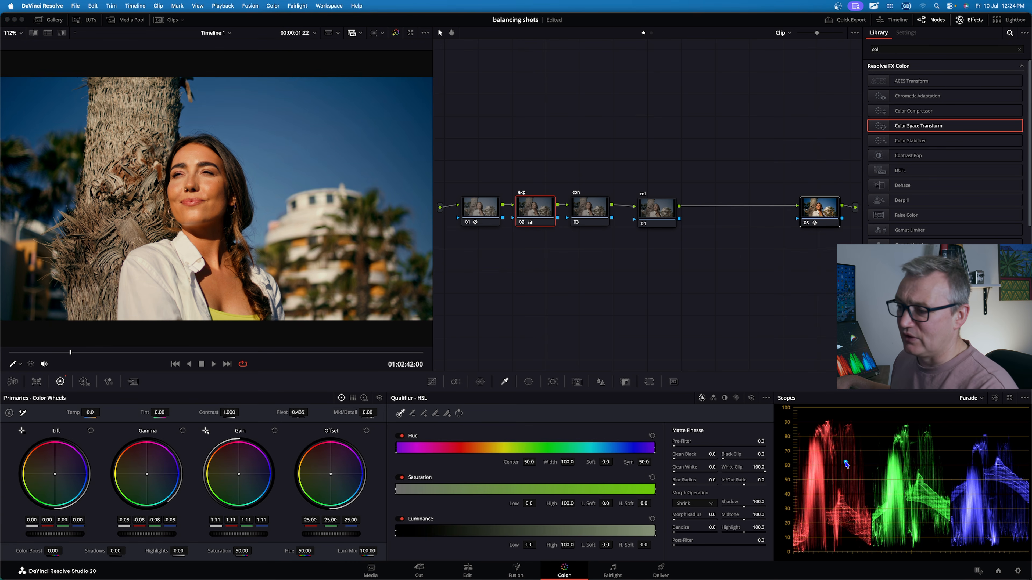
{"action": "key", "text": "Escape"}
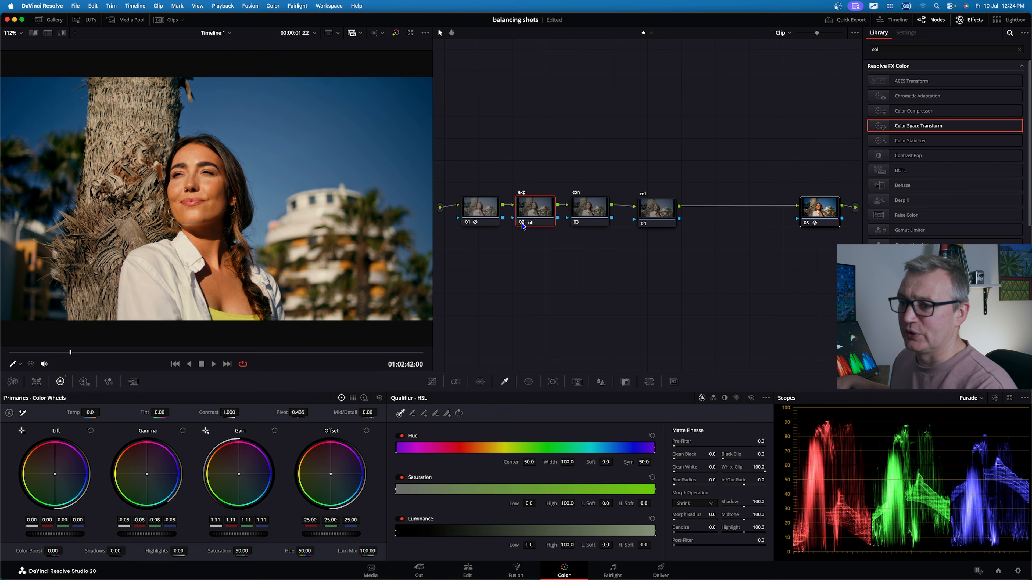
{"action": "left_click", "coordinate": [522, 224]}
{"action": "left_click", "coordinate": [523, 223]}
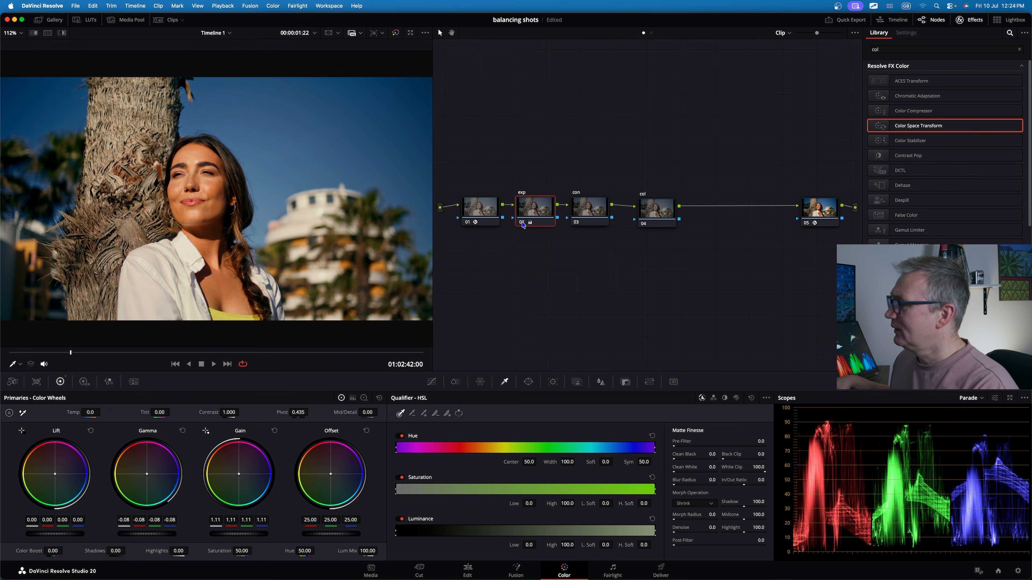
On the con node, set the contrast to 1.090 and the pivot to 0.105, and compare the exp and con nodes off and on.
{"action": "key", "text": "shift+apostrophe"}
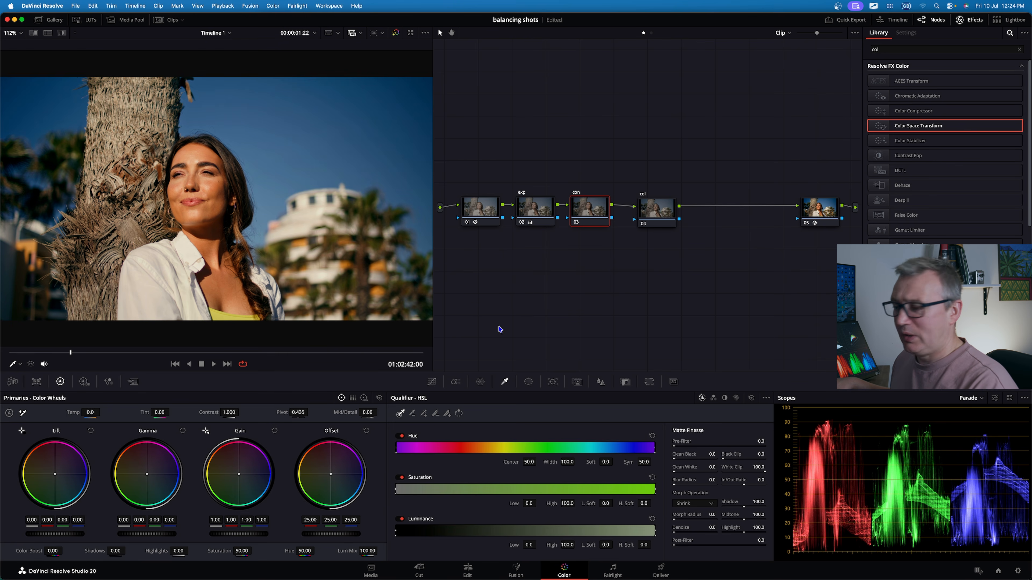
{"action": "left_click_drag", "start_coordinate": [180, 402], "coordinate": [302, 427]}
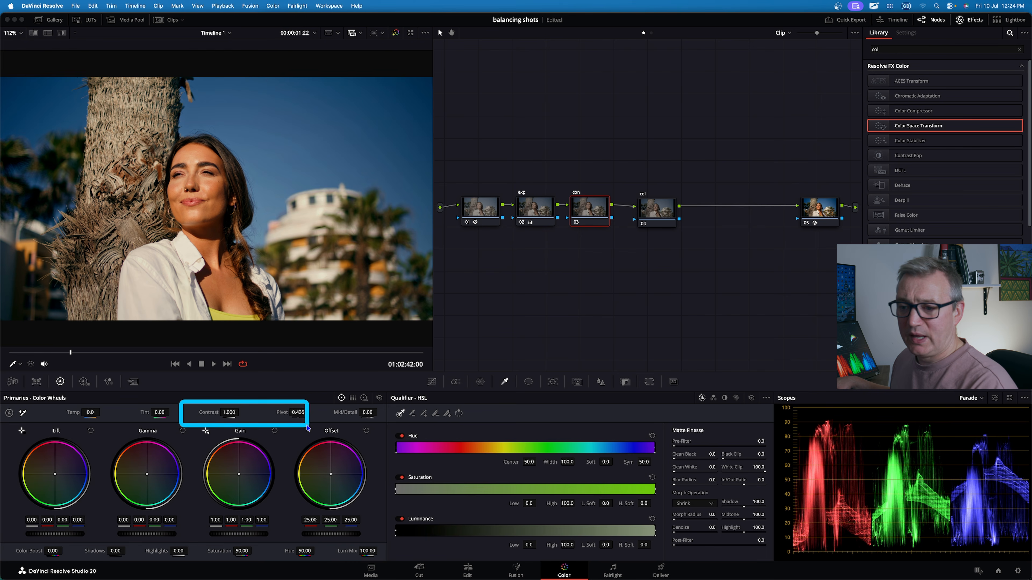
{"action": "mouse_move", "coordinate": [240, 412]}
{"action": "left_mouse_down"}
{"action": "mouse_move", "coordinate": [297, 412]}
{"action": "mouse_move", "coordinate": [259, 412]}
{"action": "left_mouse_up"}
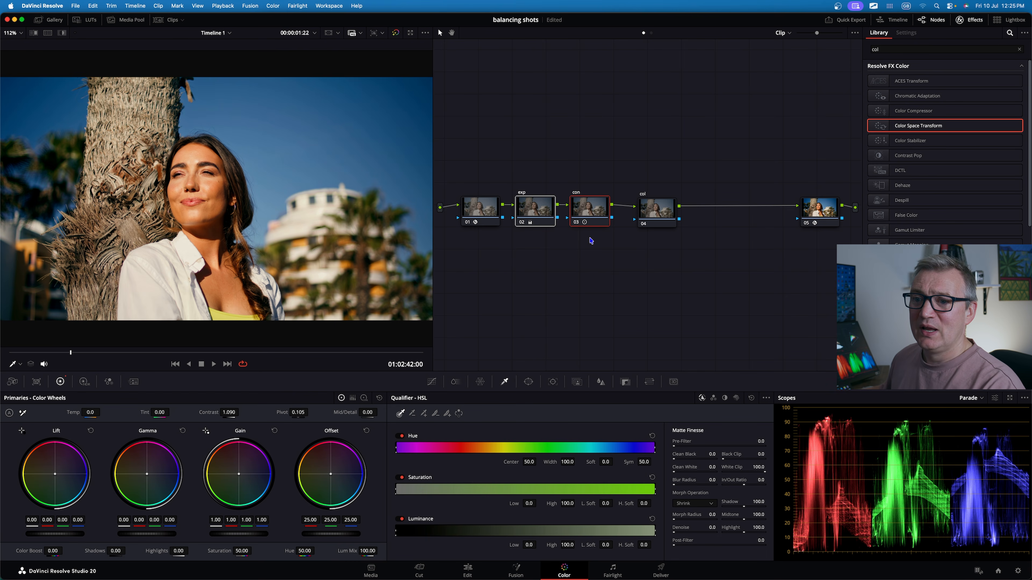
{"action": "key", "text": "ctrl+d"}
{"action": "key", "text": "ctrl+d"}
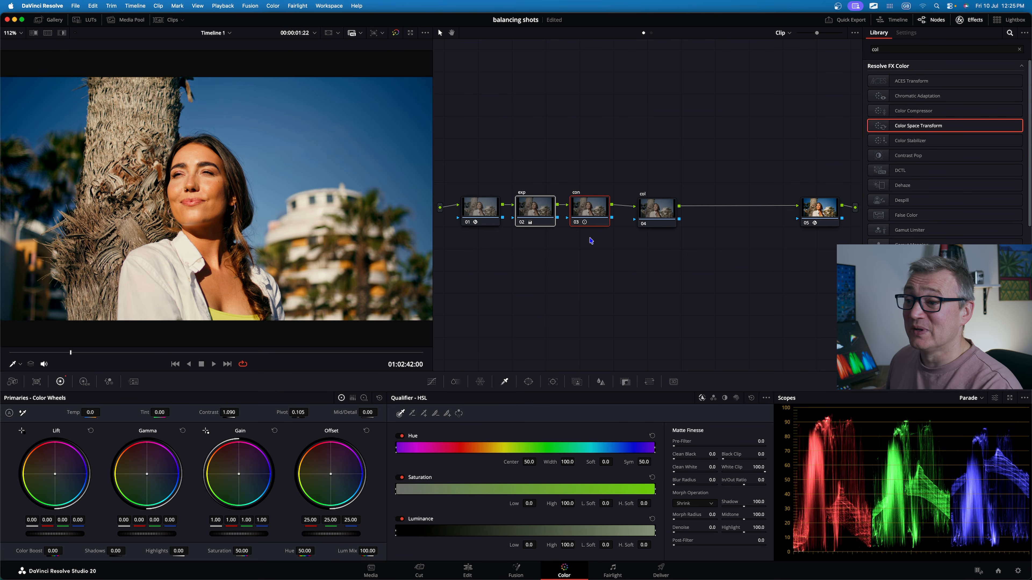
On the col node, balance lift to red -0.01, blue 0.01 and gain to red 1.03, green 0.99, blue 0.97, and compare before and after.
{"action": "left_click", "coordinate": [666, 209]}
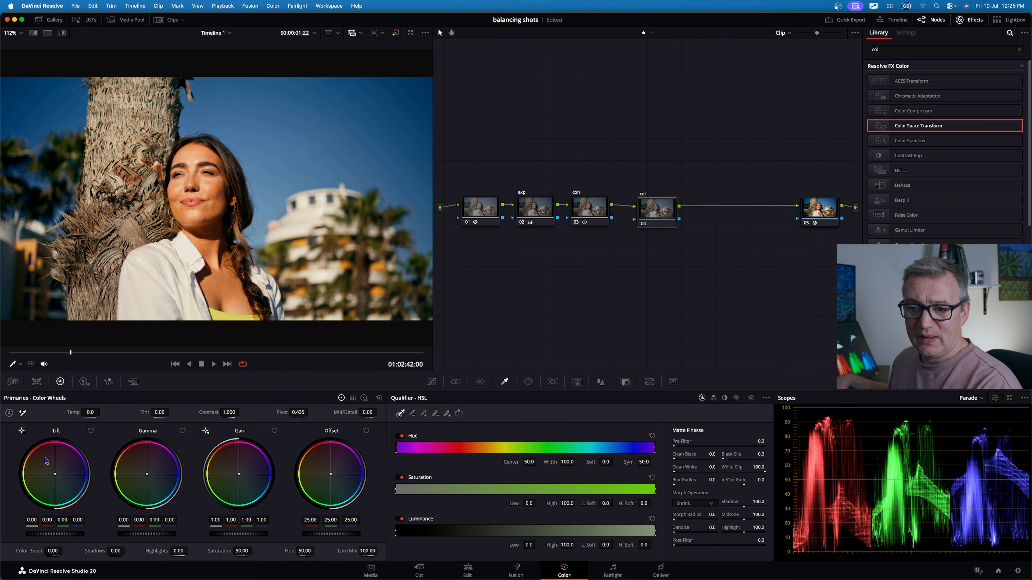
{"action": "left_click_drag", "start_coordinate": [57, 477], "coordinate": [56, 475]}
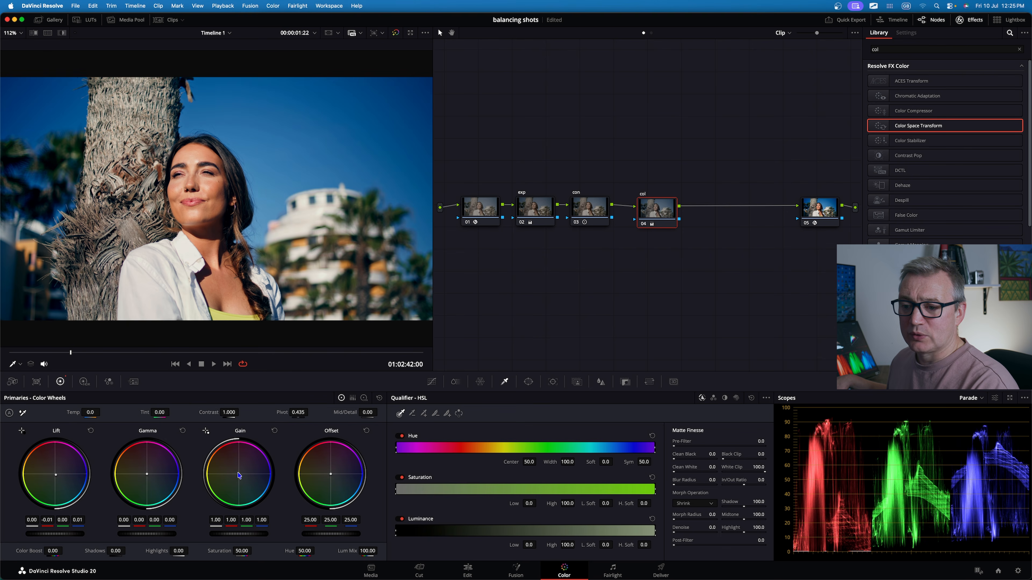
{"action": "left_click_drag", "start_coordinate": [239, 477], "coordinate": [236, 474]}
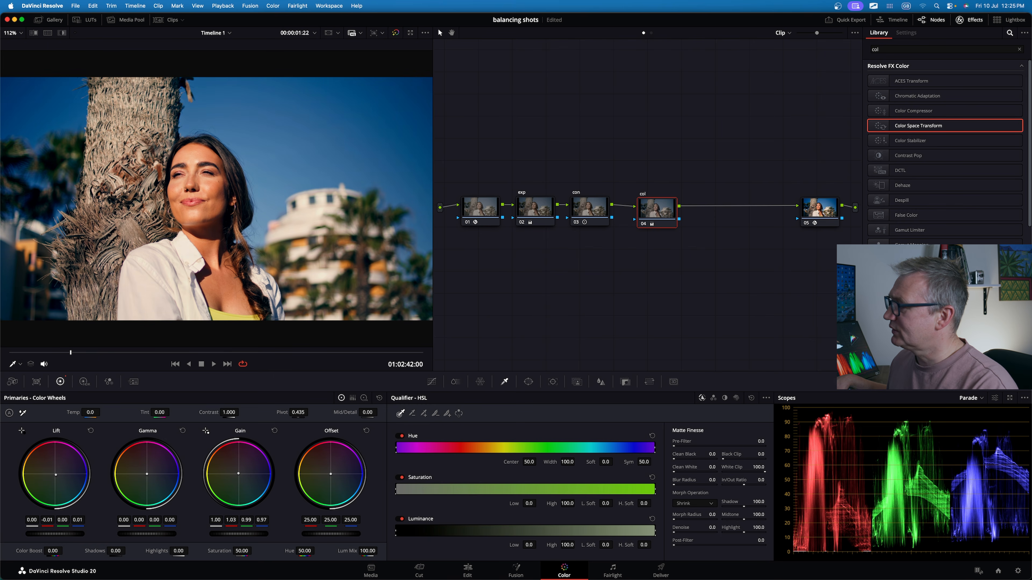
{"action": "left_click", "coordinate": [644, 225]}
{"action": "left_click", "coordinate": [643, 226]}
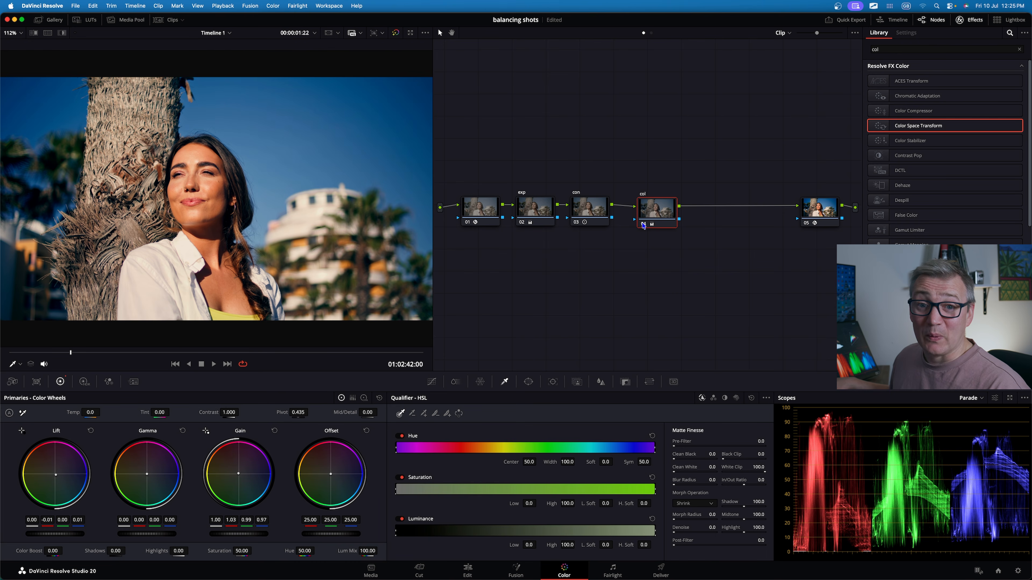
Go to 00:00:06:14 in the shot, add a parallel node to the exp node and place it lower in the node graph.
{"action": "left_click", "coordinate": [230, 353]}
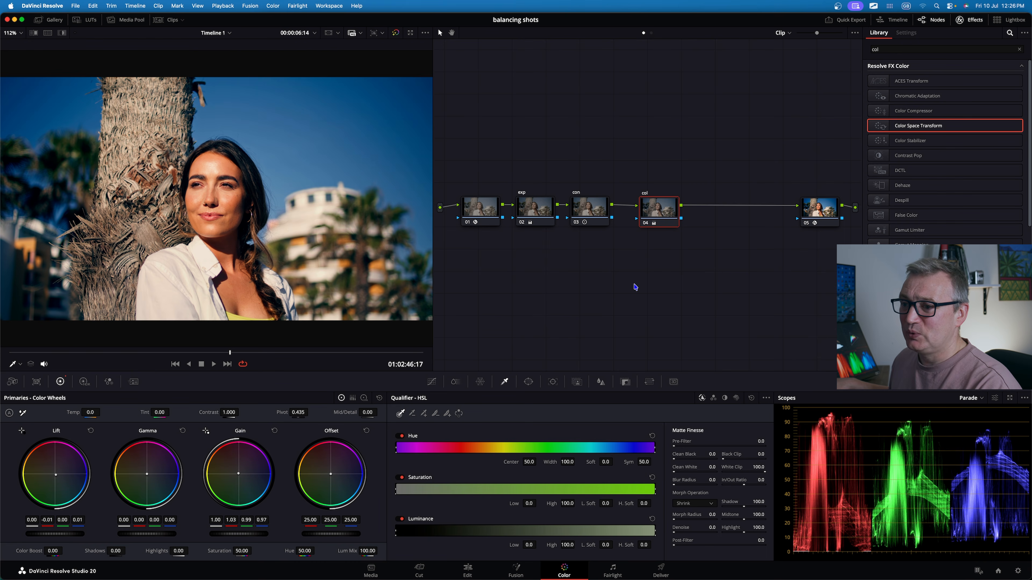
{"action": "left_click", "coordinate": [530, 208]}
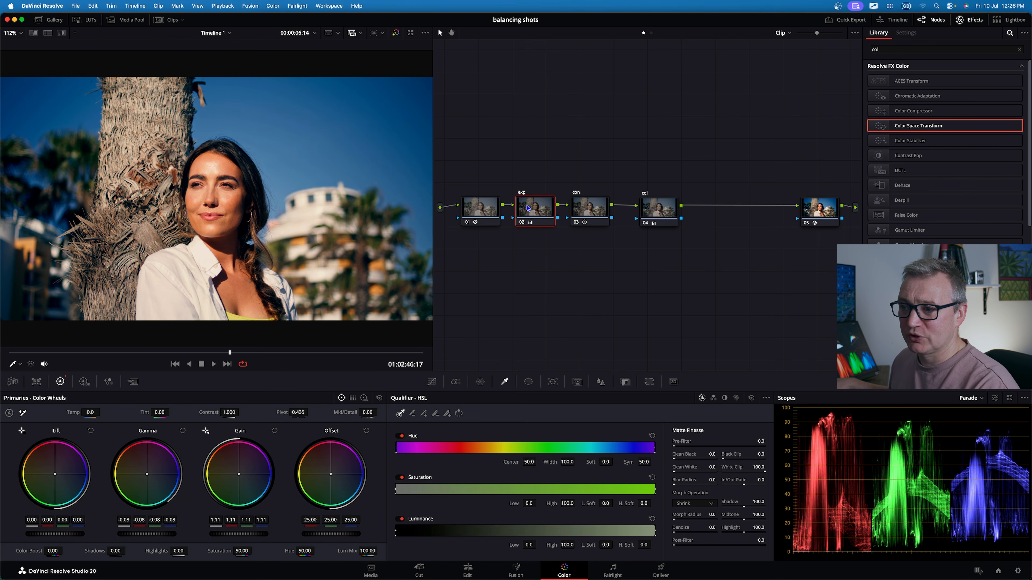
{"action": "right_click", "coordinate": [527, 206]}
{"action": "mouse_move", "coordinate": [546, 246]}
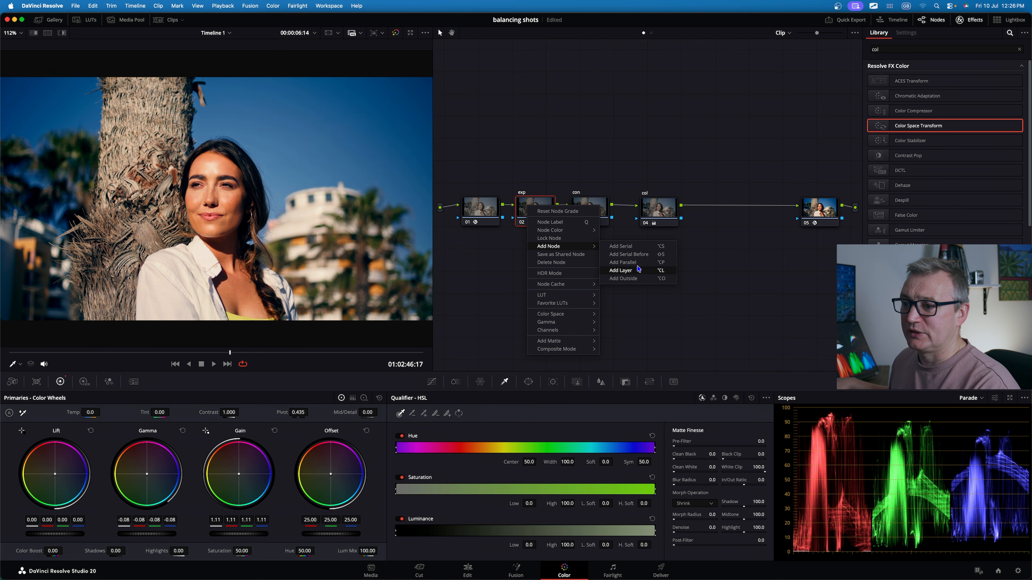
{"action": "left_click", "coordinate": [638, 269]}
{"action": "mouse_move", "coordinate": [657, 233]}
{"action": "left_mouse_down"}
{"action": "mouse_move", "coordinate": [600, 210]}
{"action": "mouse_move", "coordinate": [653, 207]}
{"action": "mouse_move", "coordinate": [648, 243]}
{"action": "left_mouse_up"}
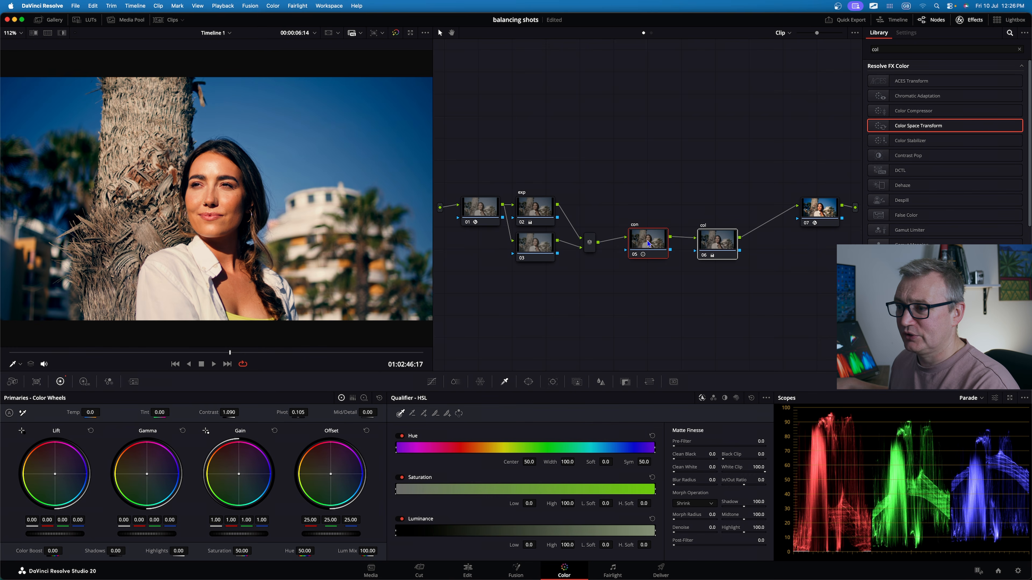
{"action": "left_click_drag", "start_coordinate": [529, 253], "coordinate": [534, 275]}
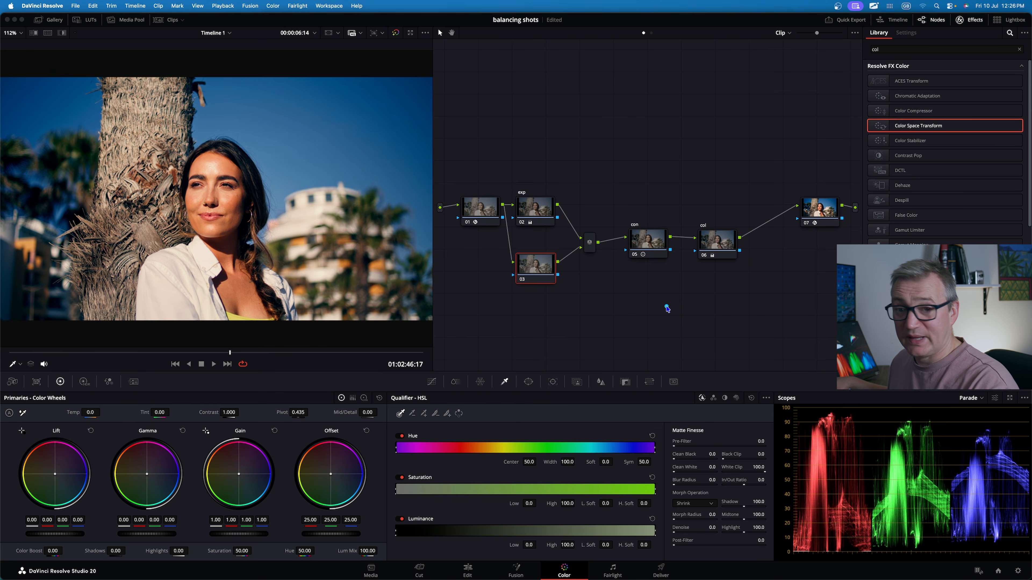
Show the keyframes in place of the scopes.
{"action": "mouse_move", "coordinate": [634, 304]}
{"action": "left_mouse_down"}
{"action": "mouse_move", "coordinate": [818, 369]}
{"action": "mouse_move", "coordinate": [957, 382]}
{"action": "left_mouse_up"}
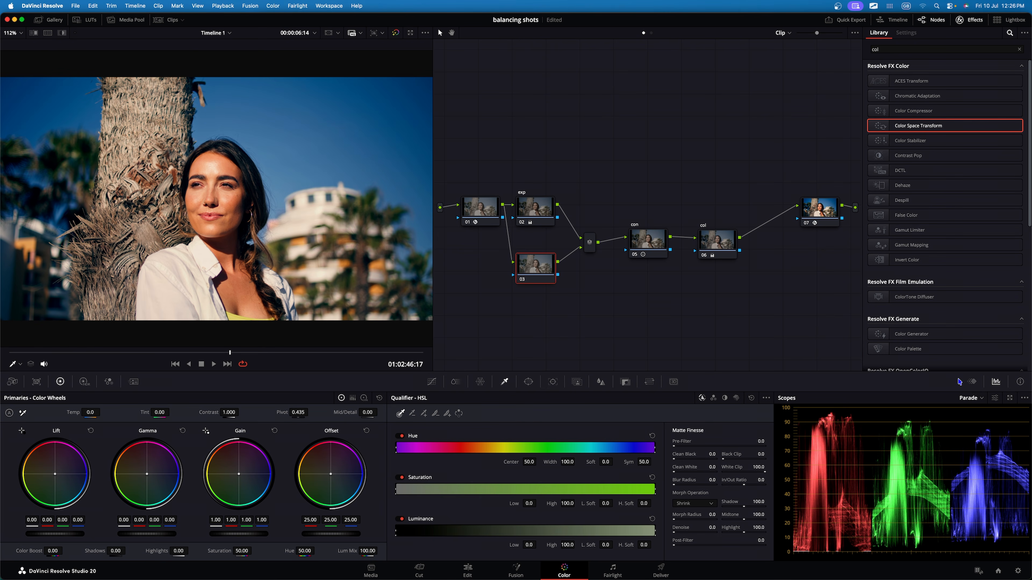
{"action": "left_click", "coordinate": [974, 384]}
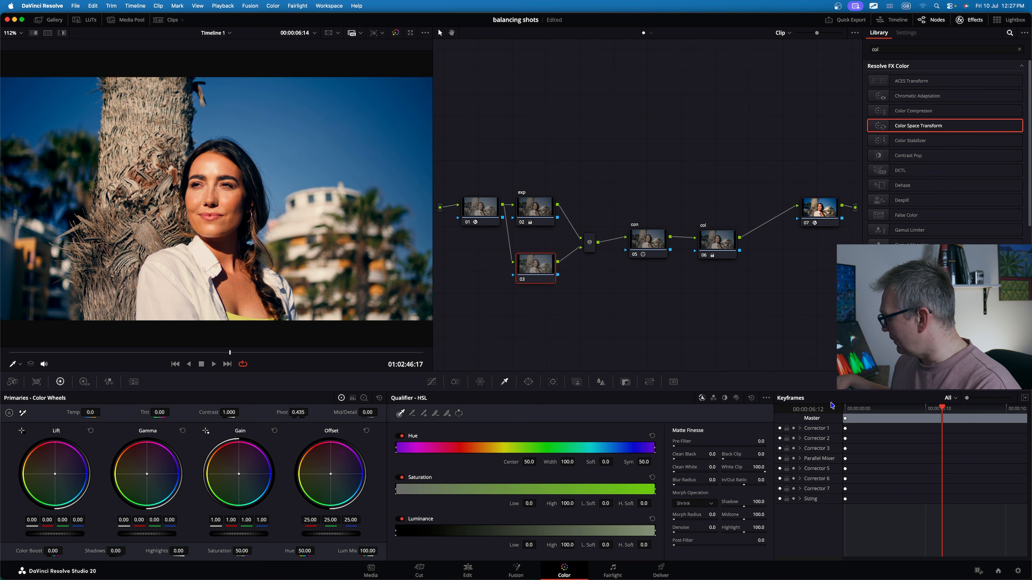
{"action": "mouse_move", "coordinate": [733, 428]}
{"action": "left_mouse_down"}
{"action": "mouse_move", "coordinate": [793, 430]}
{"action": "mouse_move", "coordinate": [806, 473]}
{"action": "mouse_move", "coordinate": [801, 430]}
{"action": "mouse_move", "coordinate": [869, 472]}
{"action": "mouse_move", "coordinate": [795, 442]}
{"action": "mouse_move", "coordinate": [839, 445]}
{"action": "mouse_move", "coordinate": [512, 193]}
{"action": "mouse_move", "coordinate": [544, 268]}
{"action": "left_mouse_up"}
{"action": "left_click_drag", "start_coordinate": [776, 421], "coordinate": [858, 421]}
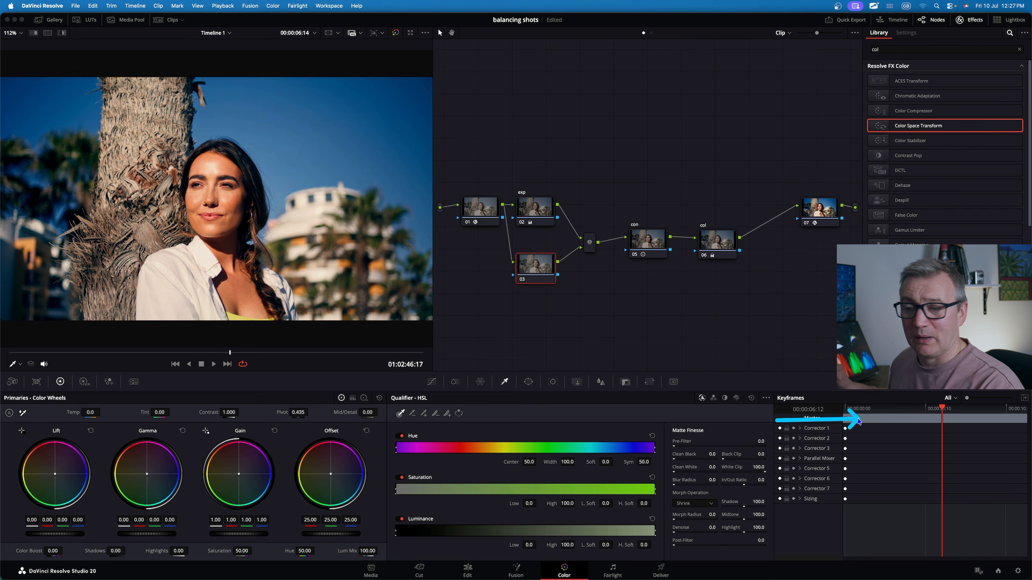
At 00:00:03:12, add a dynamic keyframe to Corrector 3, the new parallel node.
{"action": "mouse_move", "coordinate": [766, 323]}
{"action": "left_mouse_down"}
{"action": "mouse_move", "coordinate": [900, 399]}
{"action": "mouse_move", "coordinate": [962, 410]}
{"action": "mouse_move", "coordinate": [897, 411]}
{"action": "left_mouse_up"}
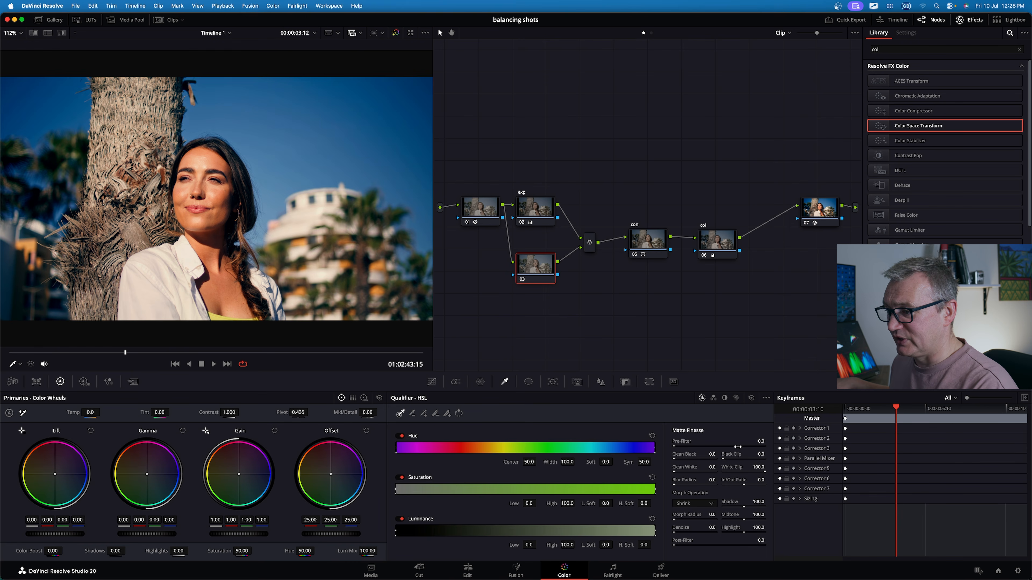
{"action": "right_click", "coordinate": [897, 452]}
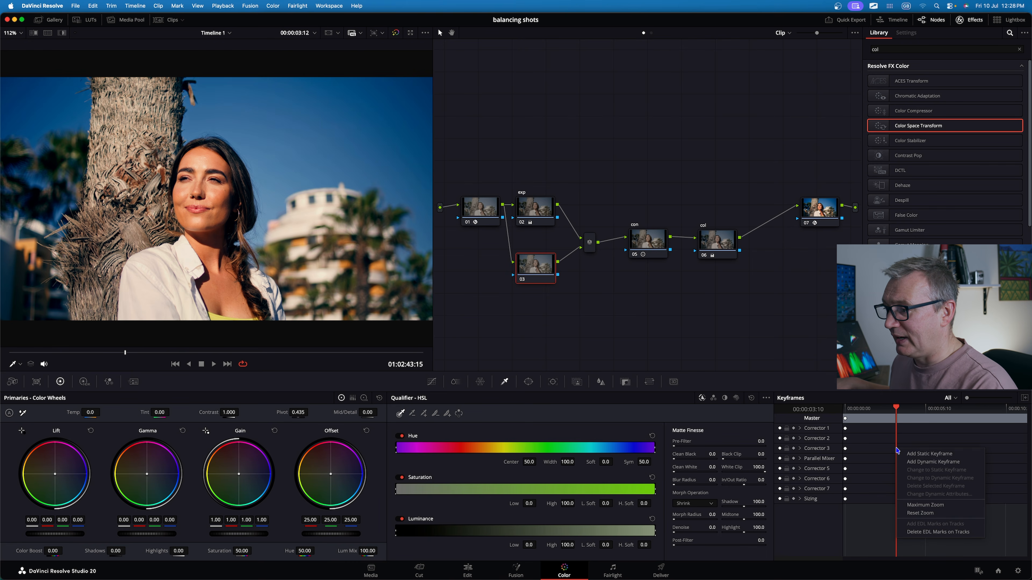
{"action": "left_click", "coordinate": [914, 462]}
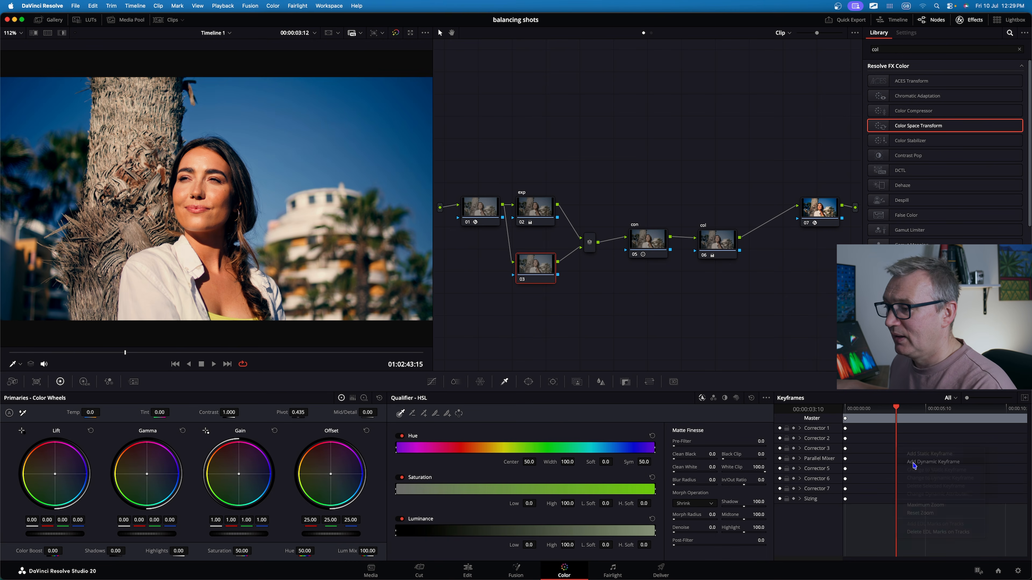
Add a second dynamic keyframe to Corrector 3 at 00:00:10:24.
{"action": "left_click_drag", "start_coordinate": [896, 414], "coordinate": [1009, 453]}
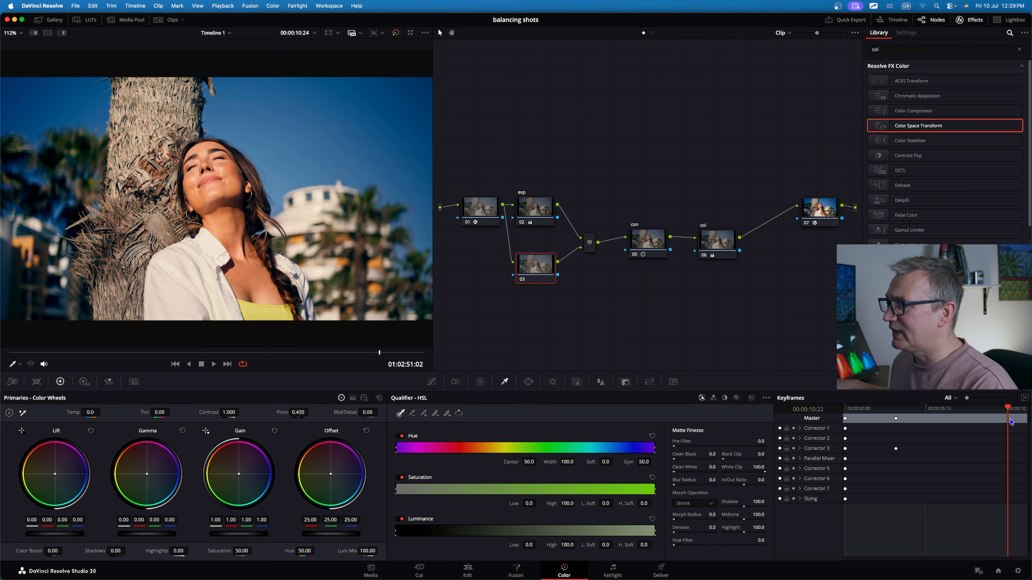
{"action": "right_click", "coordinate": [1009, 452]}
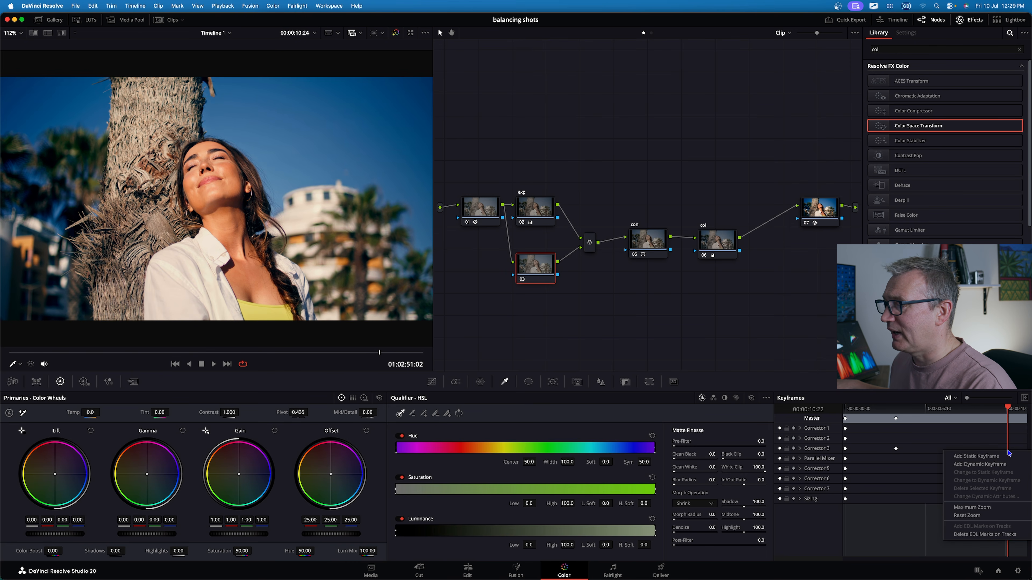
{"action": "left_click", "coordinate": [998, 464]}
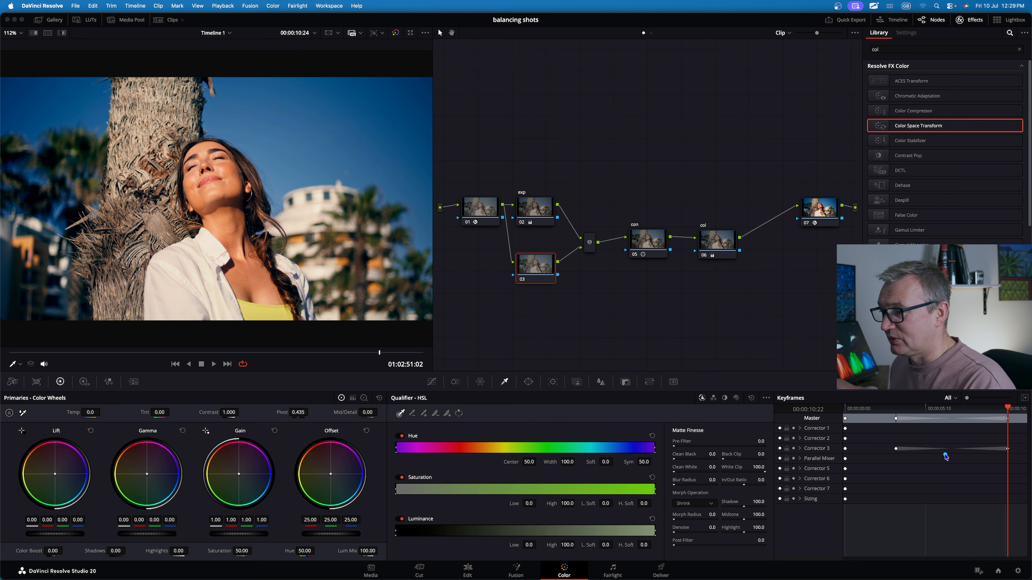
At the second keyframe, set the parallel node's master gamma to -0.05 and master gain to 1.12.
{"action": "left_click", "coordinate": [953, 409]}
{"action": "left_click_drag", "start_coordinate": [952, 408], "coordinate": [1011, 409]}
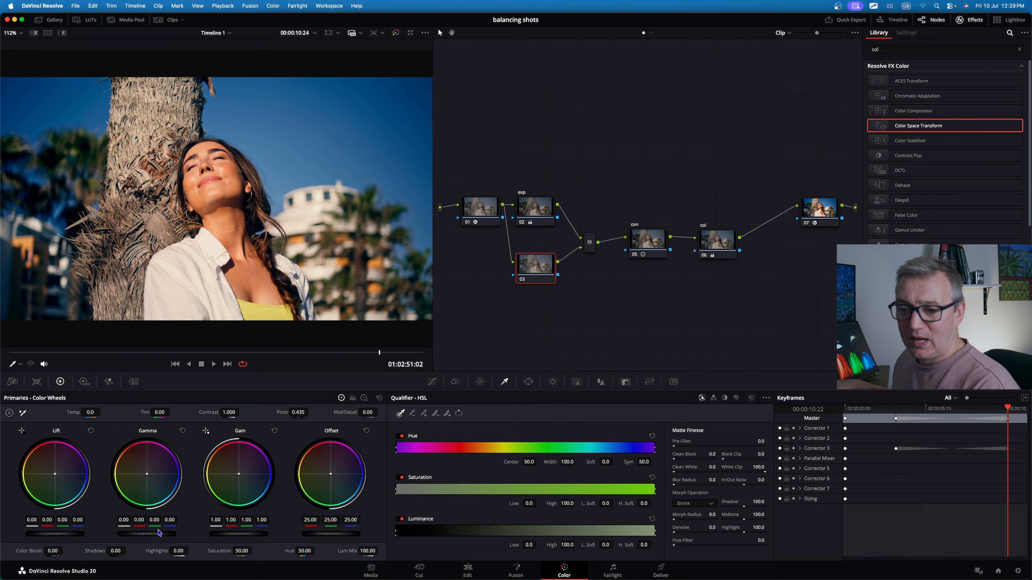
{"action": "left_click_drag", "start_coordinate": [146, 535], "coordinate": [129, 534]}
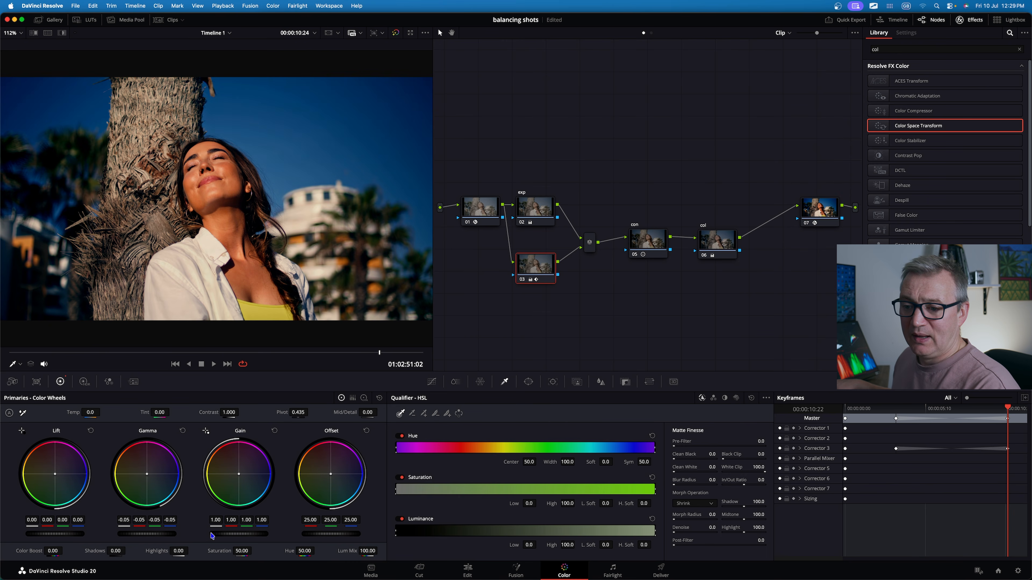
{"action": "left_click_drag", "start_coordinate": [239, 534], "coordinate": [254, 534]}
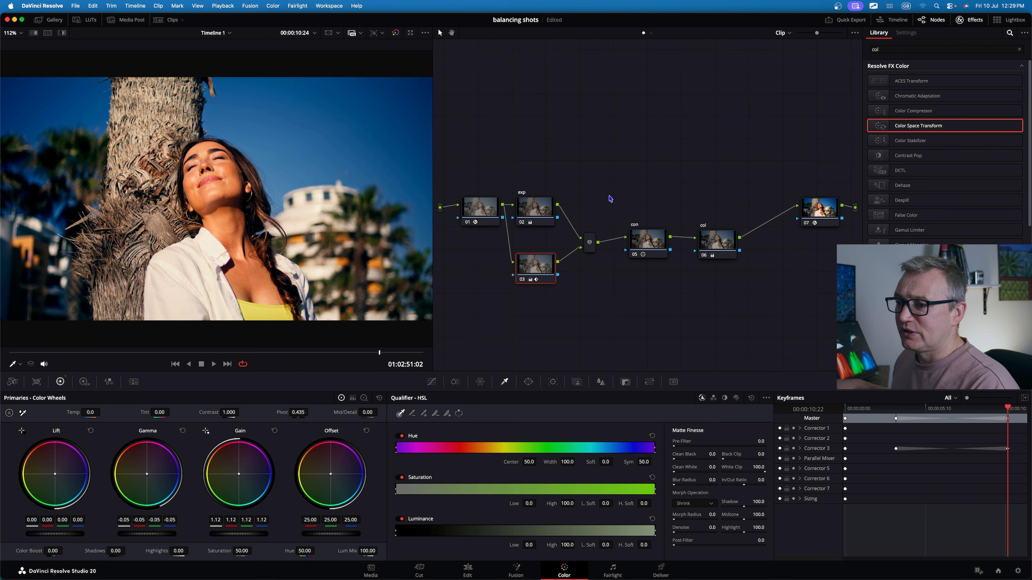
Compare the parallel node off and on at the second and first keyframes, and scrub through the transition between them.
{"action": "left_click", "coordinate": [523, 281]}
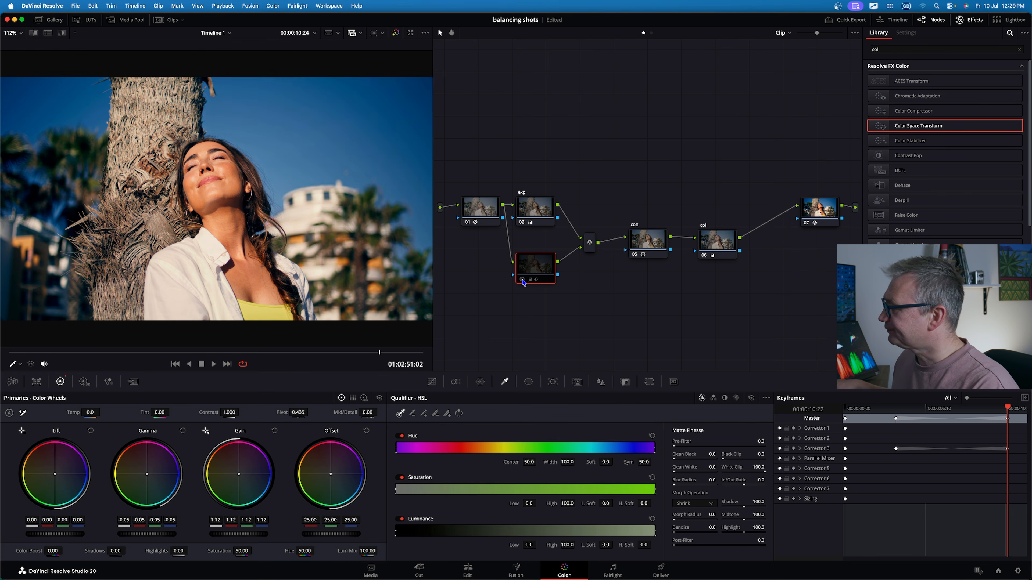
{"action": "left_click", "coordinate": [522, 280]}
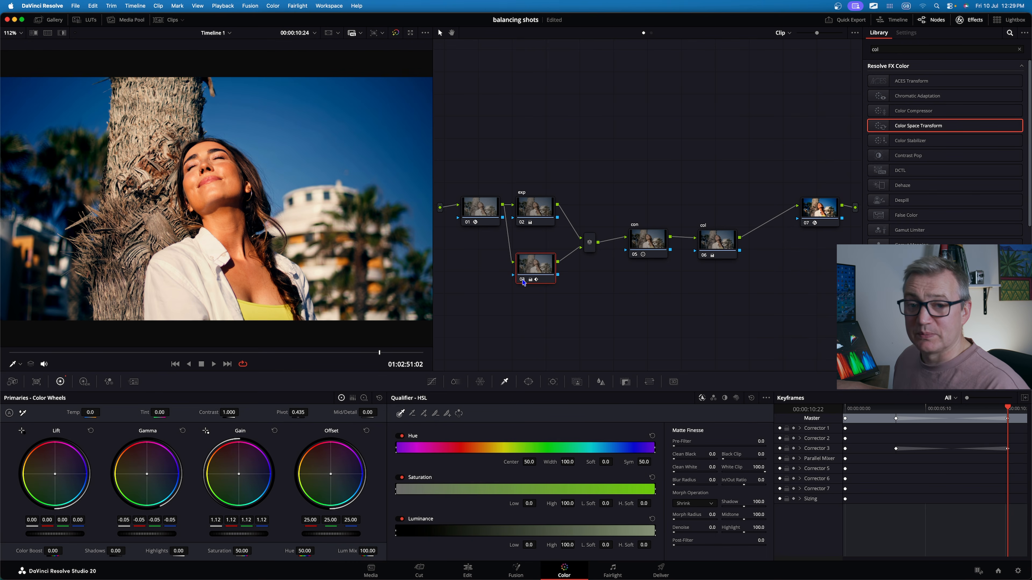
{"action": "key", "text": "["}
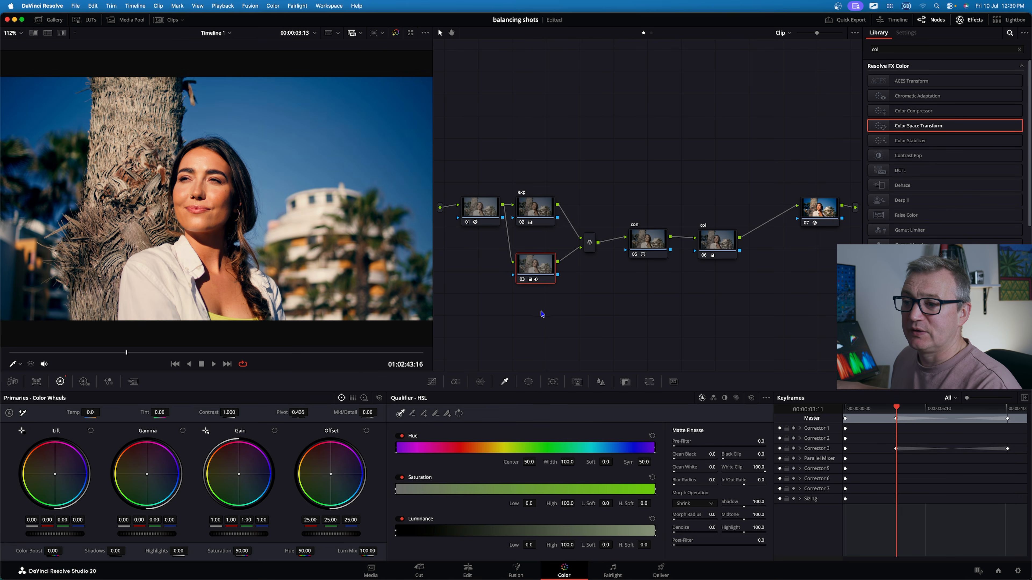
{"action": "left_click", "coordinate": [523, 281]}
{"action": "left_click", "coordinate": [523, 280]}
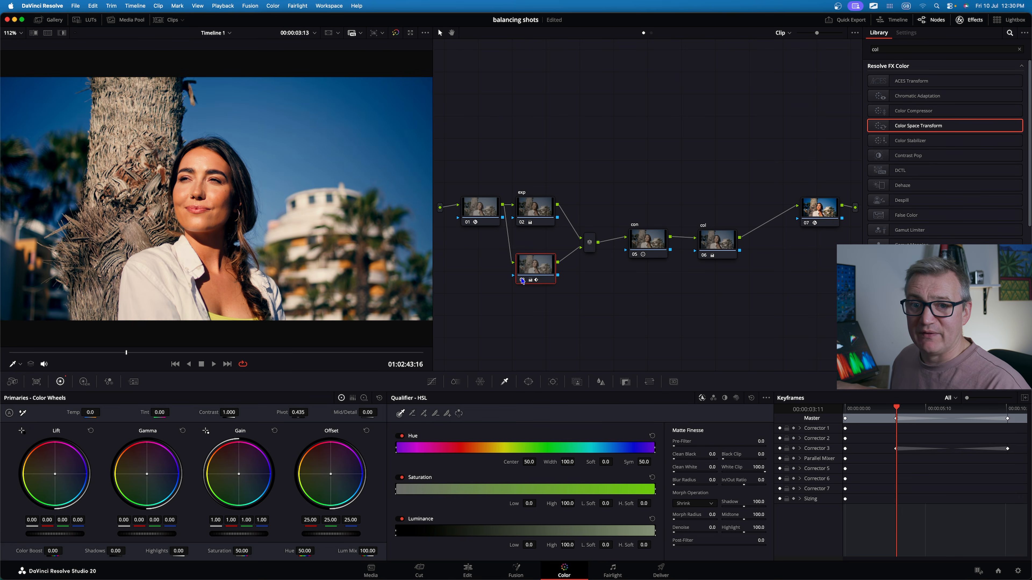
{"action": "left_click_drag", "start_coordinate": [904, 432], "coordinate": [1009, 419]}
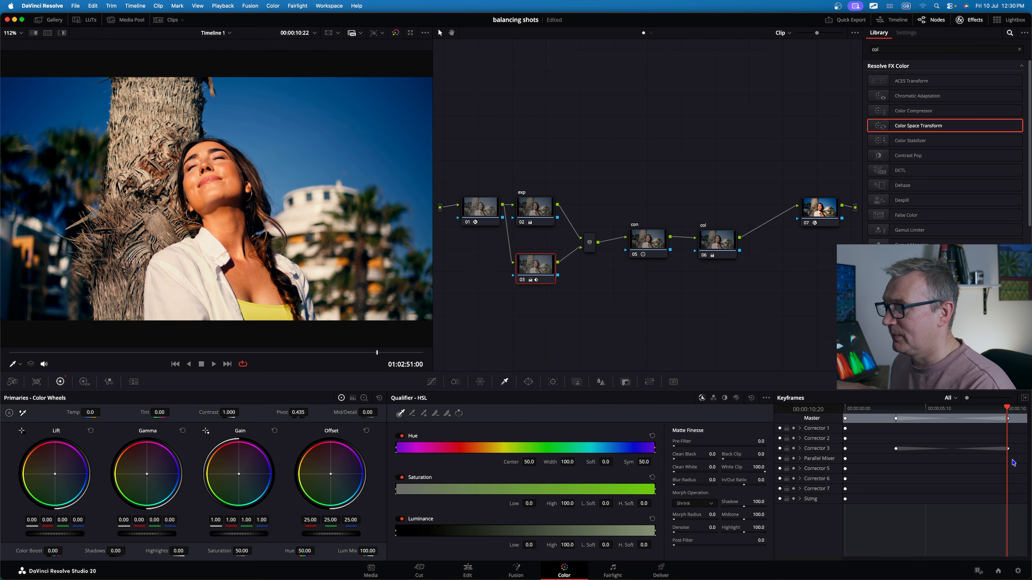
Compare the keyframed exposure node off and on, and add a parallel node to the col node.
{"action": "left_click", "coordinate": [523, 281]}
{"action": "left_click", "coordinate": [524, 281]}
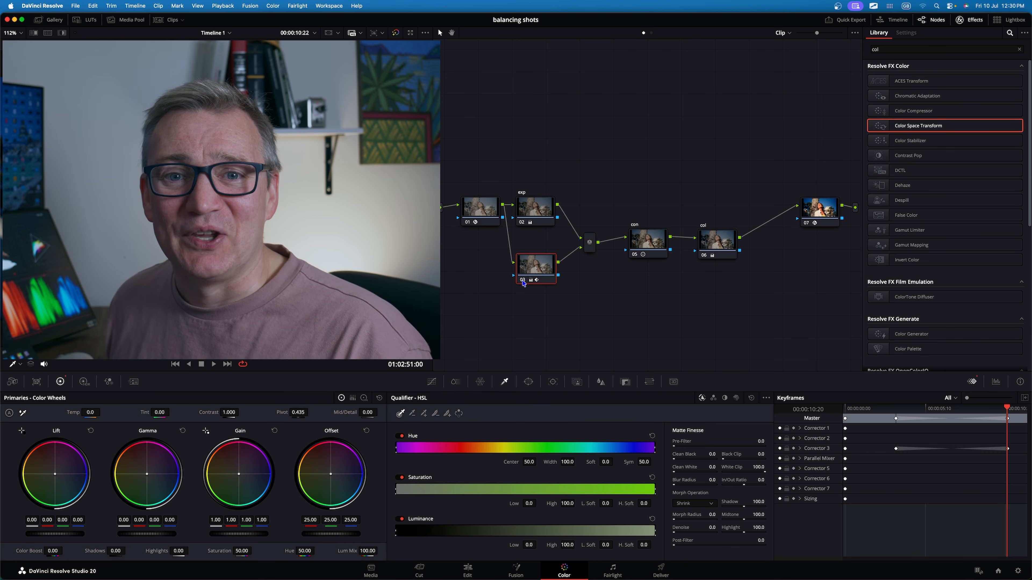
{"action": "left_click_drag", "start_coordinate": [682, 204], "coordinate": [775, 282]}
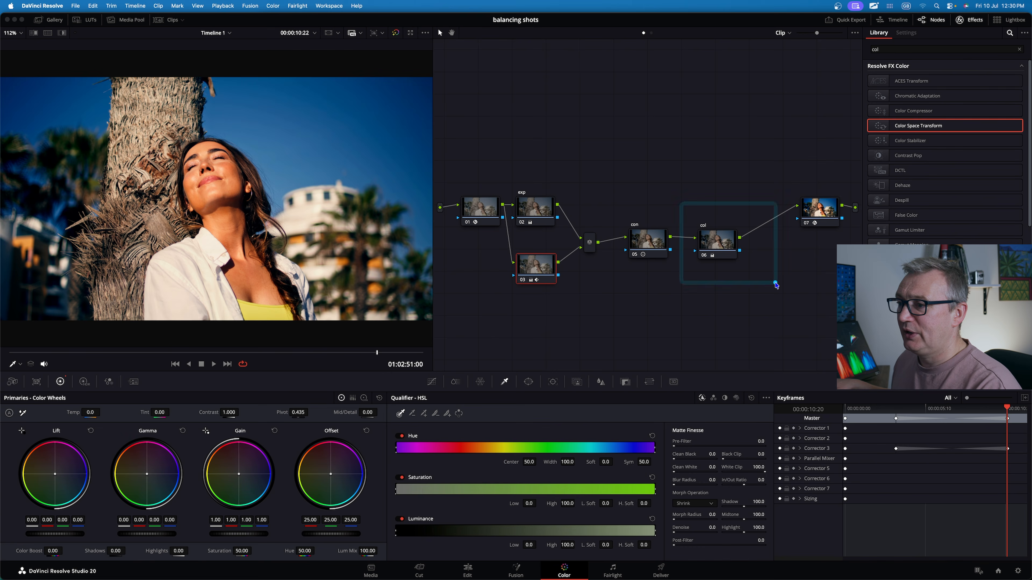
{"action": "left_click", "coordinate": [721, 255]}
{"action": "right_click", "coordinate": [717, 238]}
{"action": "mouse_move", "coordinate": [749, 276]}
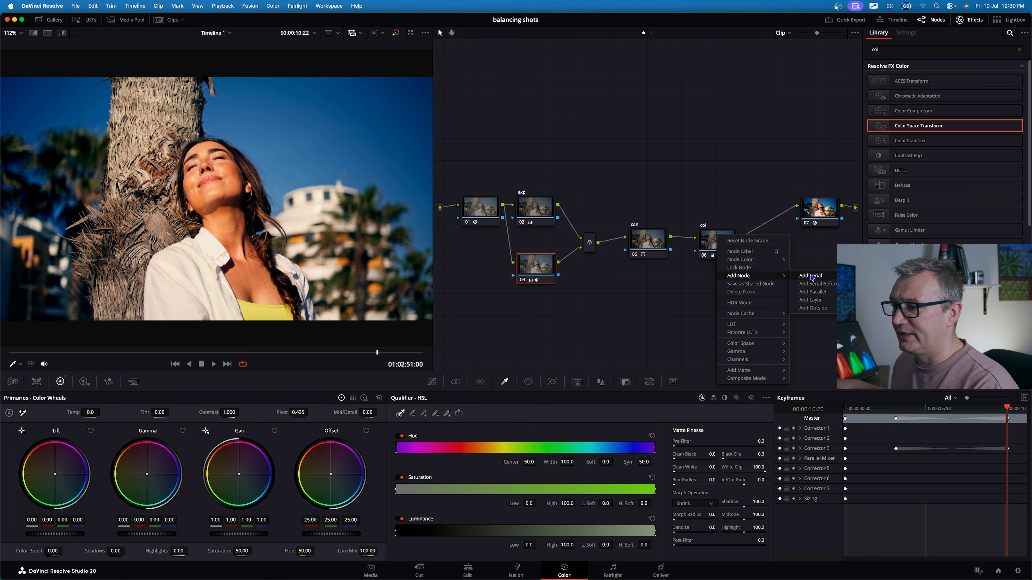
{"action": "left_click", "coordinate": [811, 291]}
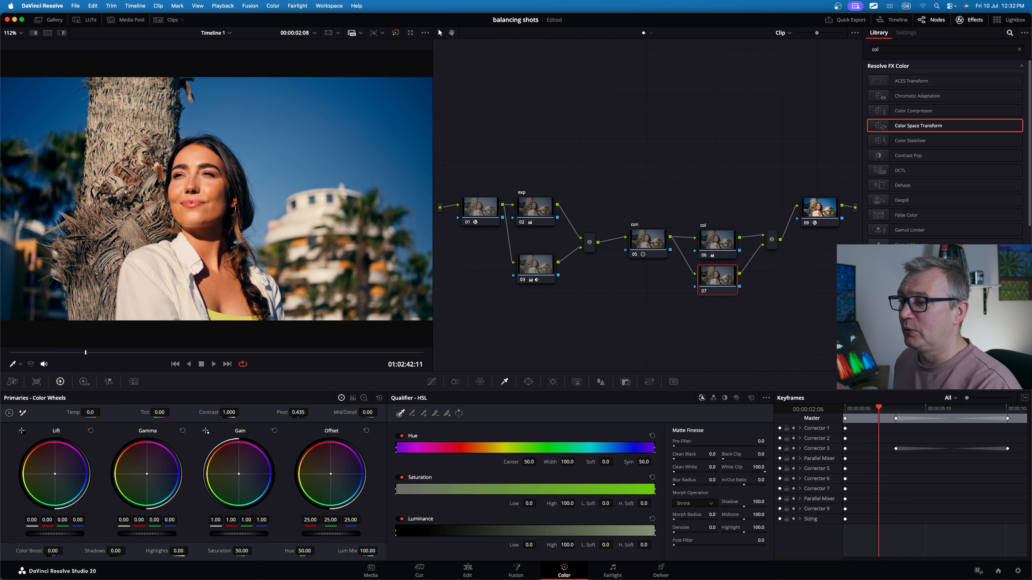
At 00:00:03:11, add a dynamic keyframe to Corrector 7, the new parallel color node.
{"action": "left_click_drag", "start_coordinate": [879, 409], "coordinate": [895, 410]}
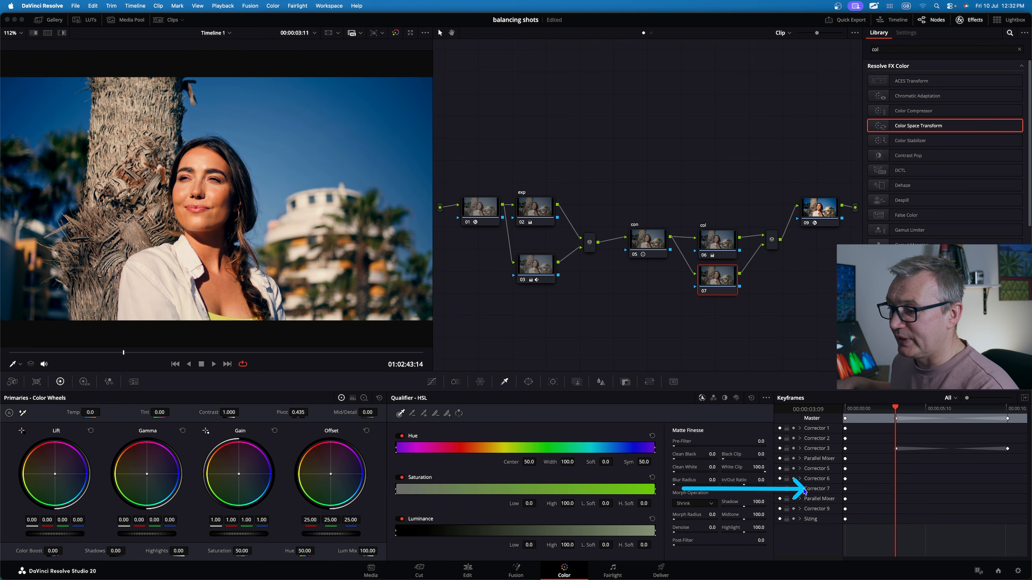
{"action": "left_click", "coordinate": [897, 488]}
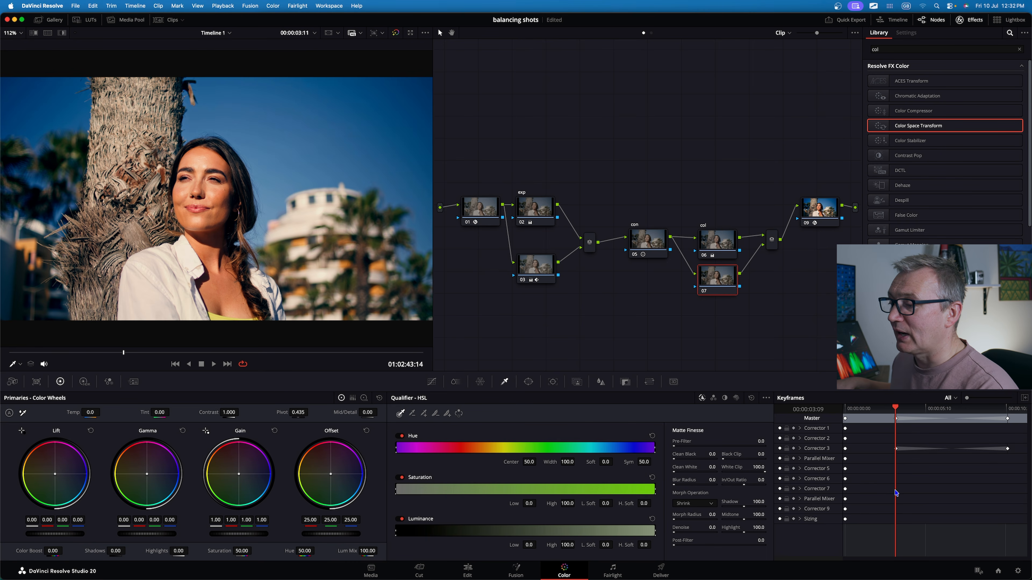
{"action": "right_click", "coordinate": [896, 493]}
{"action": "left_click", "coordinate": [910, 504]}
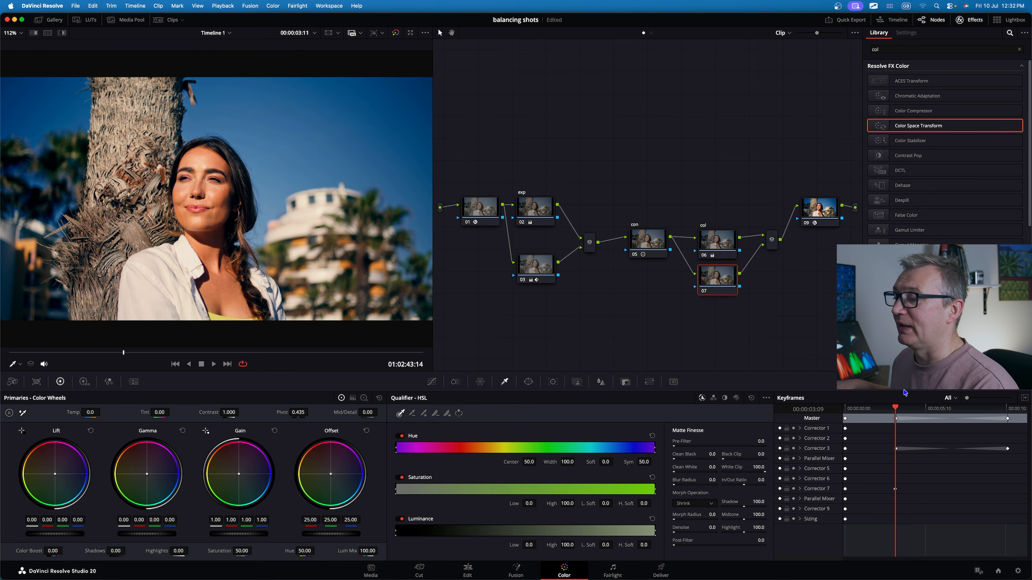
Add a second dynamic keyframe to Corrector 7 at 00:00:10:24.
{"action": "left_click_drag", "start_coordinate": [897, 412], "coordinate": [1011, 409]}
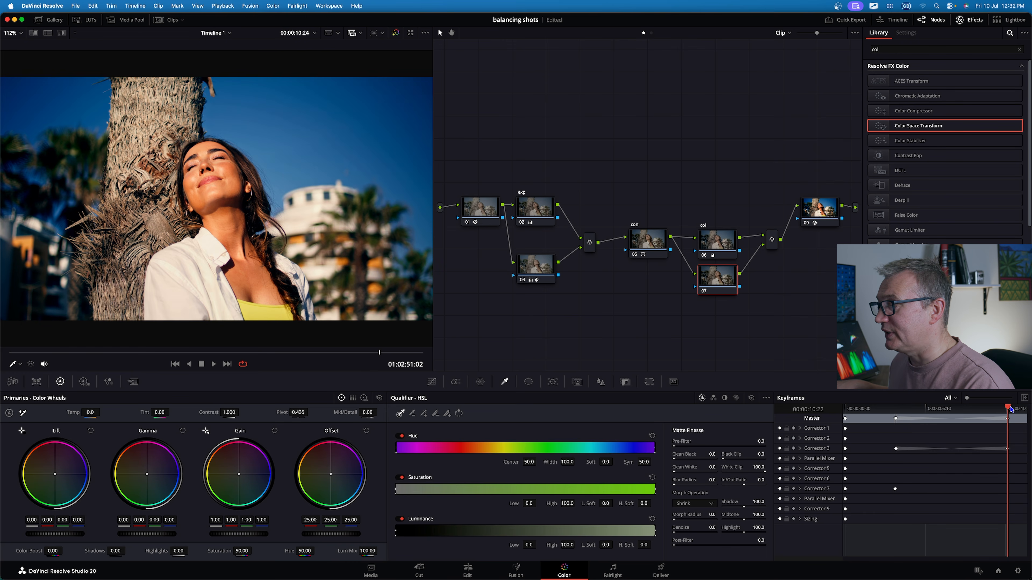
{"action": "right_click", "coordinate": [1008, 490]}
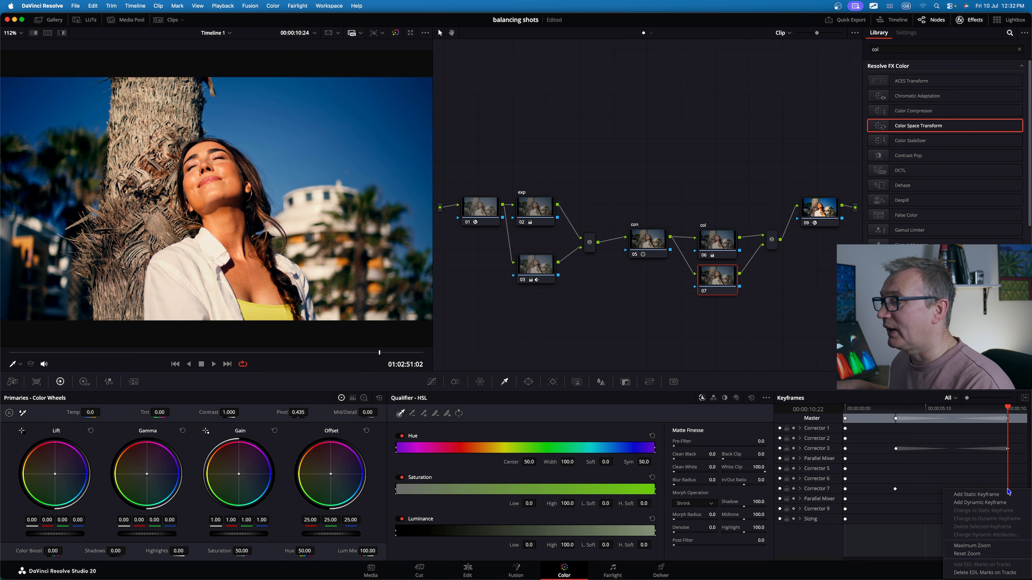
{"action": "left_click", "coordinate": [1002, 503]}
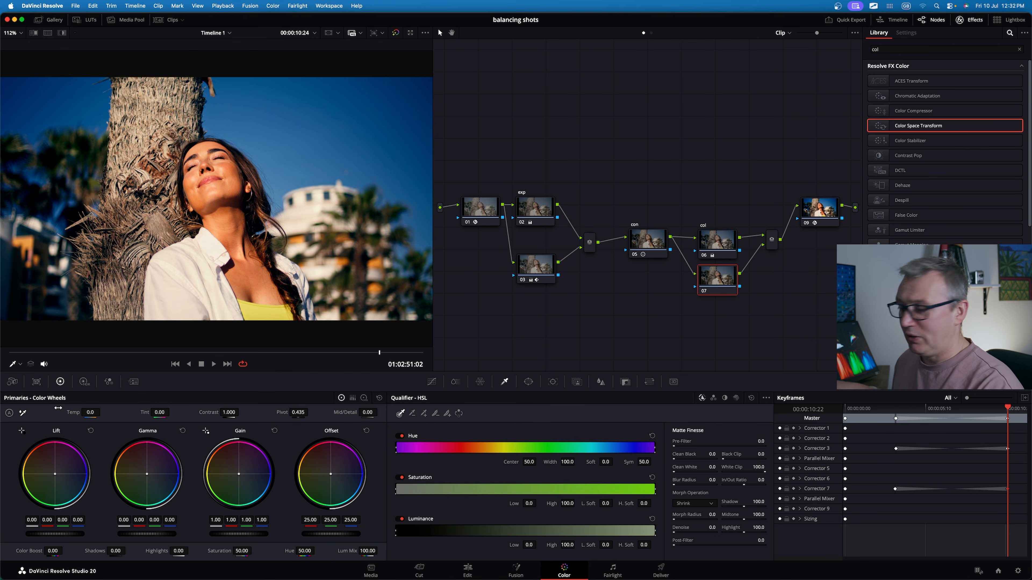
At the second keyframe, set node 07's temperature to 510 and its tint to 36.
{"action": "left_click_drag", "start_coordinate": [47, 409], "coordinate": [193, 424]}
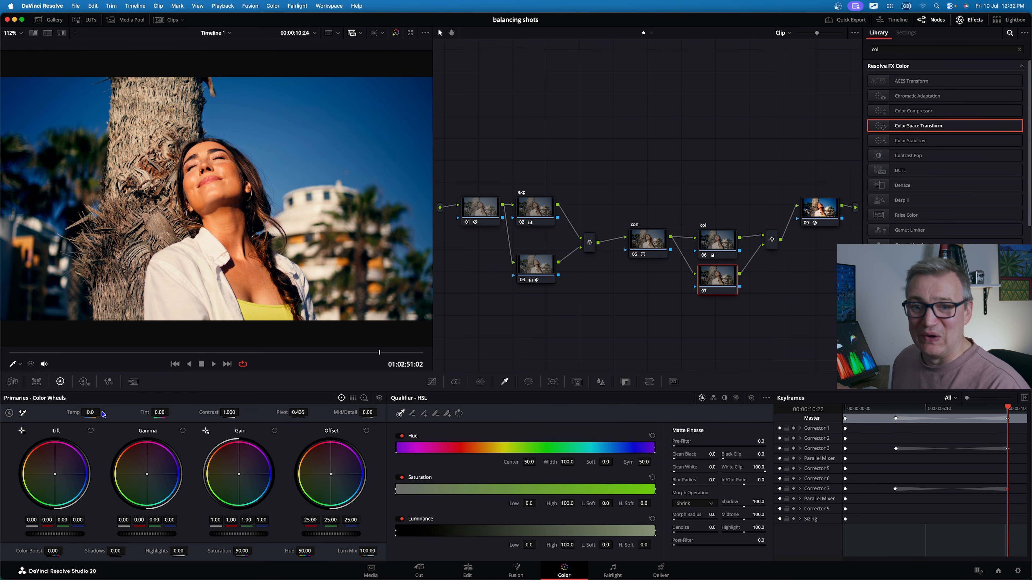
{"action": "left_click_drag", "start_coordinate": [89, 412], "coordinate": [102, 412]}
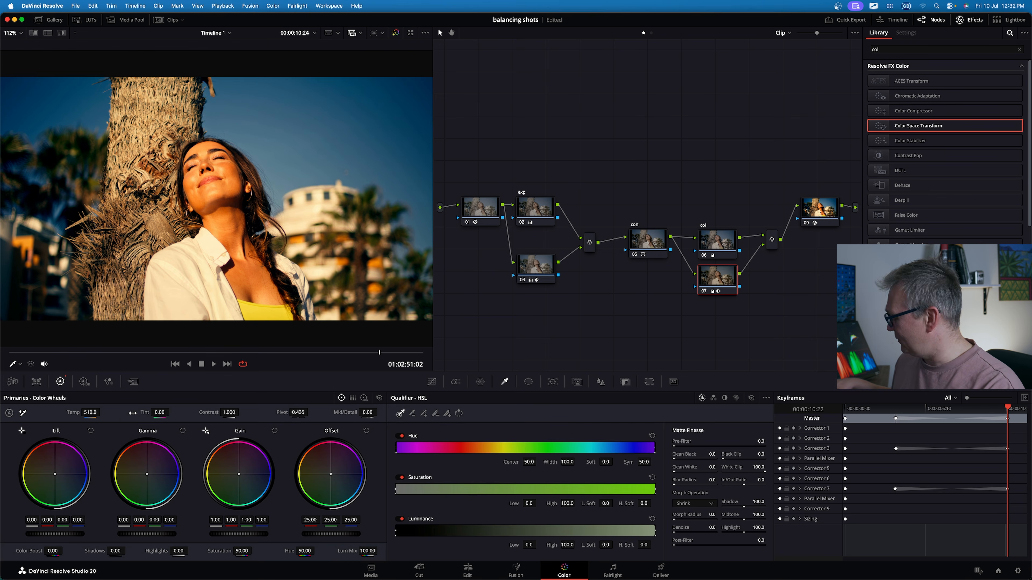
{"action": "left_click_drag", "start_coordinate": [177, 410], "coordinate": [187, 421]}
{"action": "key", "text": "Escape"}
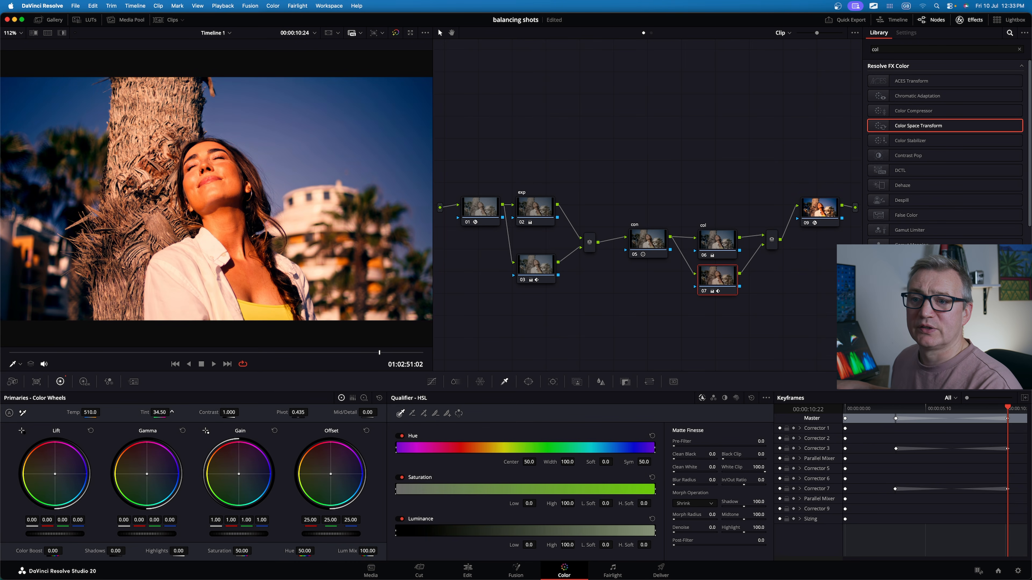
{"action": "left_click_drag", "start_coordinate": [171, 412], "coordinate": [169, 412]}
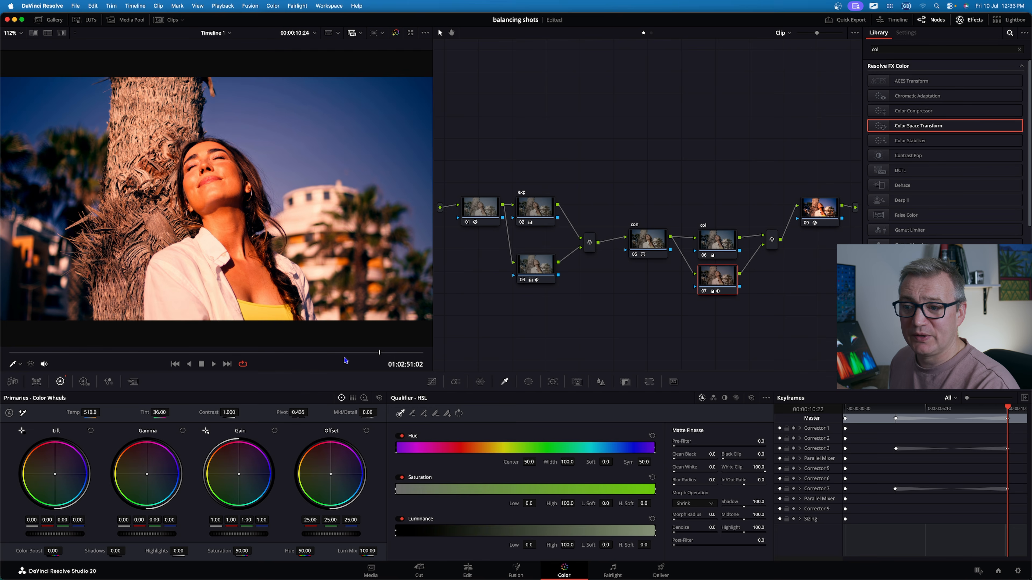
Check the frame at 00:00:09:22 and add another parallel node from node 07.
{"action": "left_click_drag", "start_coordinate": [379, 352], "coordinate": [342, 353]}
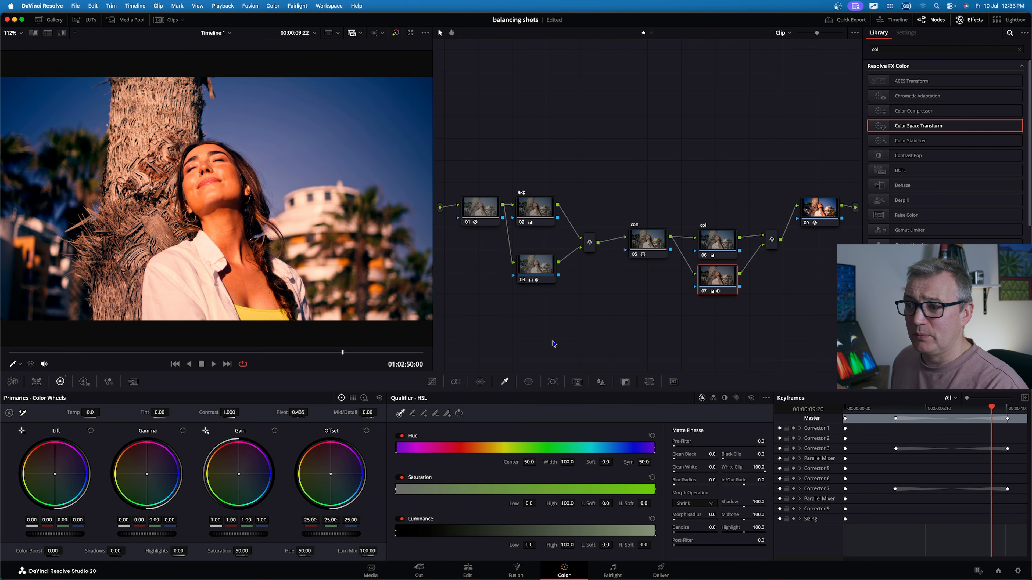
{"action": "right_click", "coordinate": [720, 279]}
{"action": "mouse_move", "coordinate": [735, 317]}
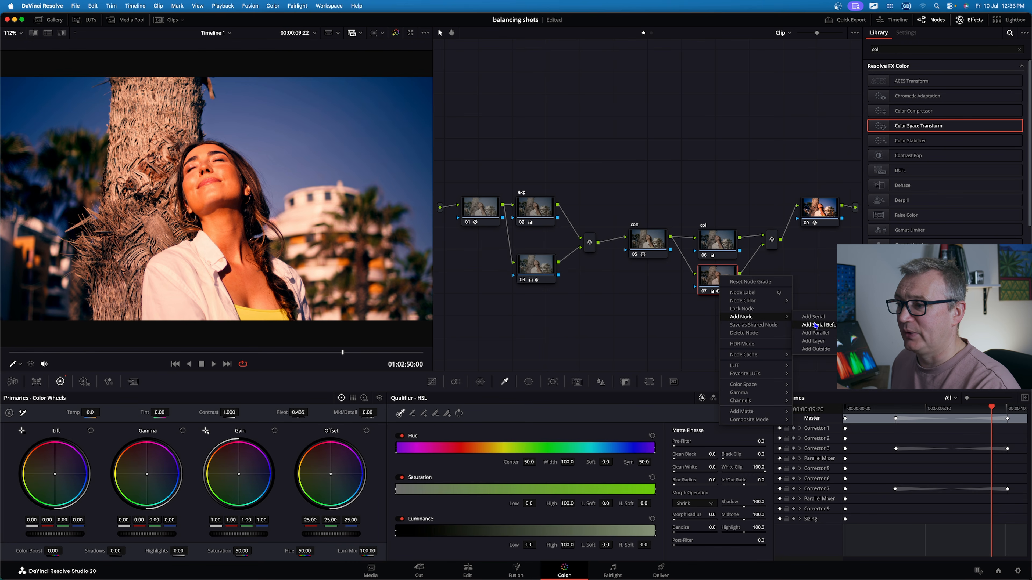
{"action": "left_click", "coordinate": [815, 333]}
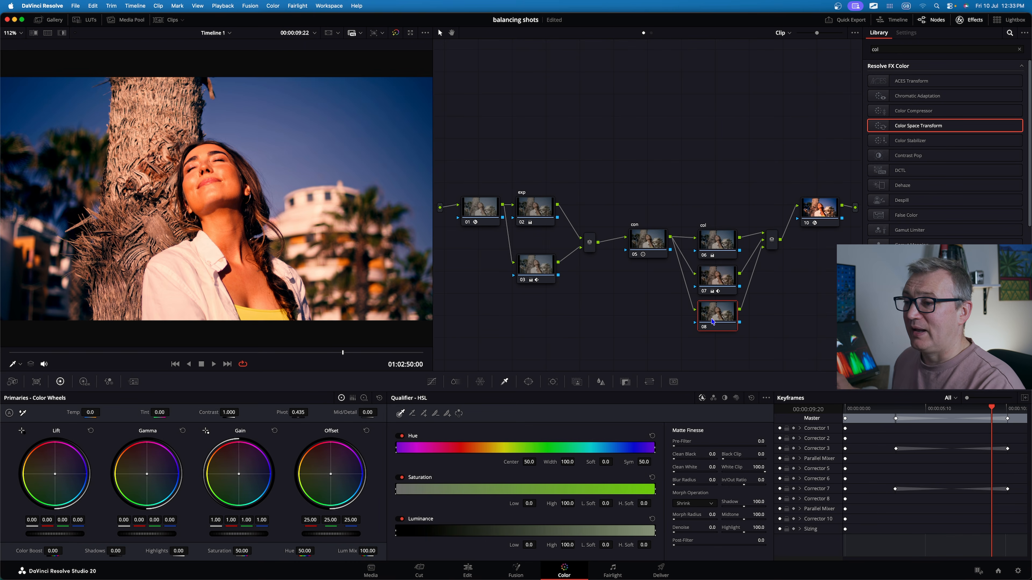
Apply the Six Vector - Red preset to node 08 and preview its qualified area with Highlight on and off.
{"action": "mouse_move", "coordinate": [584, 337]}
{"action": "left_mouse_down"}
{"action": "mouse_move", "coordinate": [211, 23]}
{"action": "mouse_move", "coordinate": [271, 11]}
{"action": "left_mouse_up"}
{"action": "left_click", "coordinate": [272, 6]}
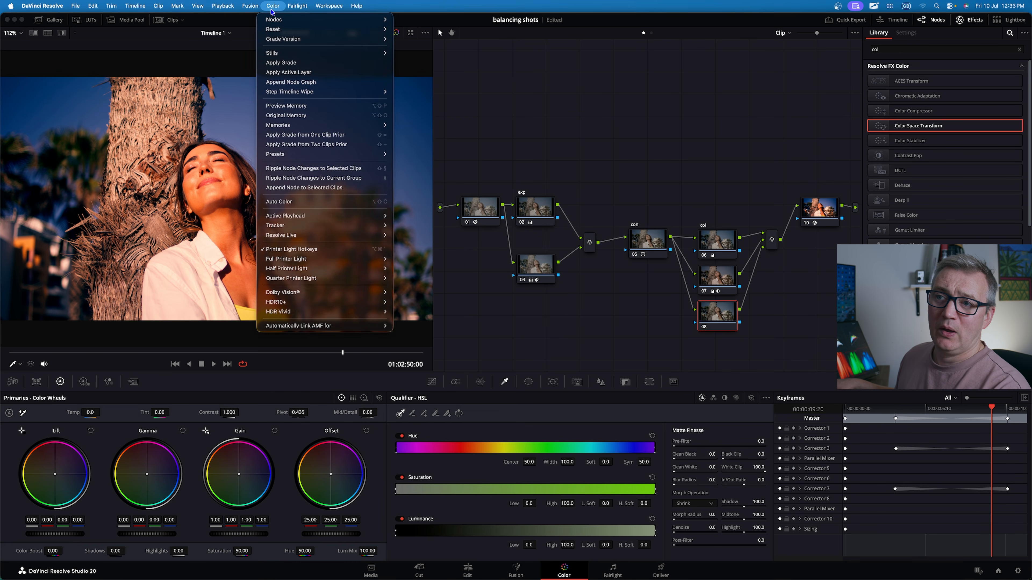
{"action": "mouse_move", "coordinate": [290, 158]}
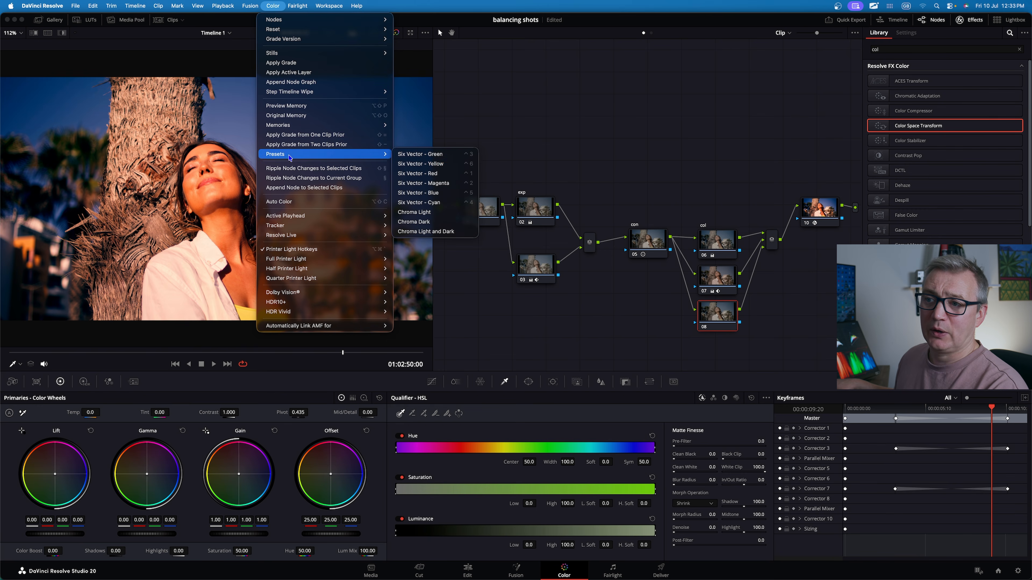
{"action": "left_click", "coordinate": [432, 175]}
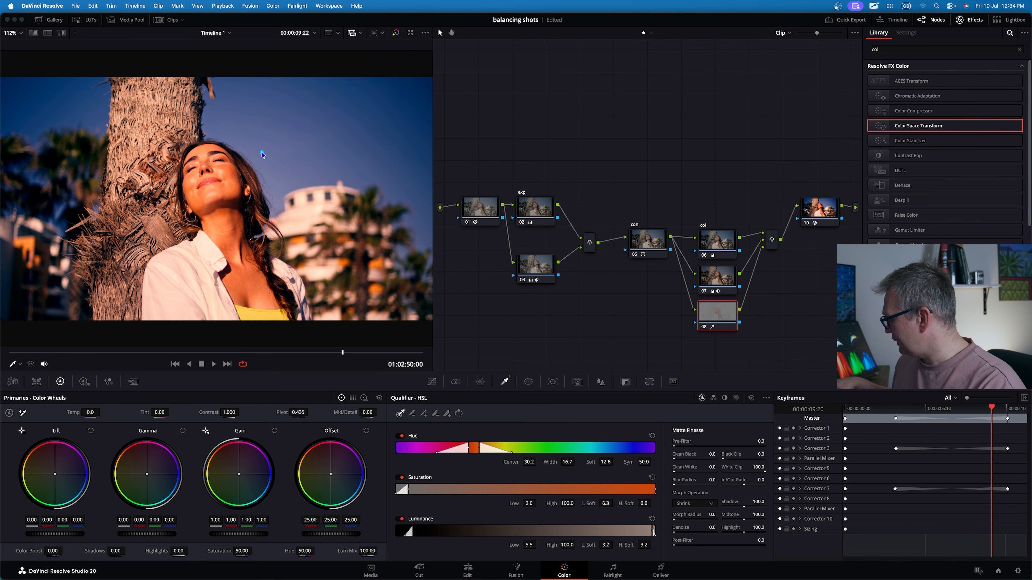
{"action": "left_click_drag", "start_coordinate": [245, 177], "coordinate": [65, 37]}
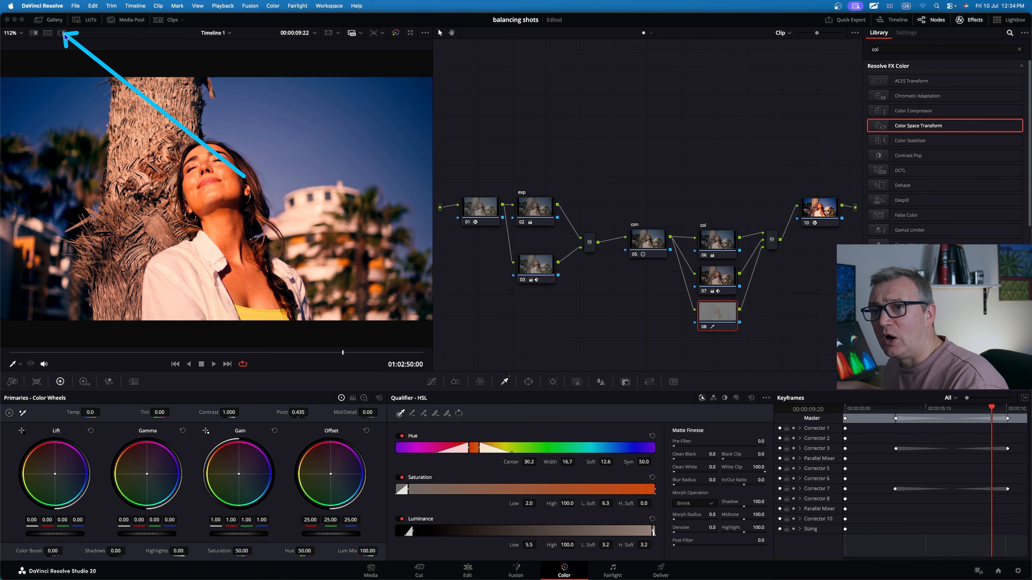
{"action": "left_click", "coordinate": [63, 34]}
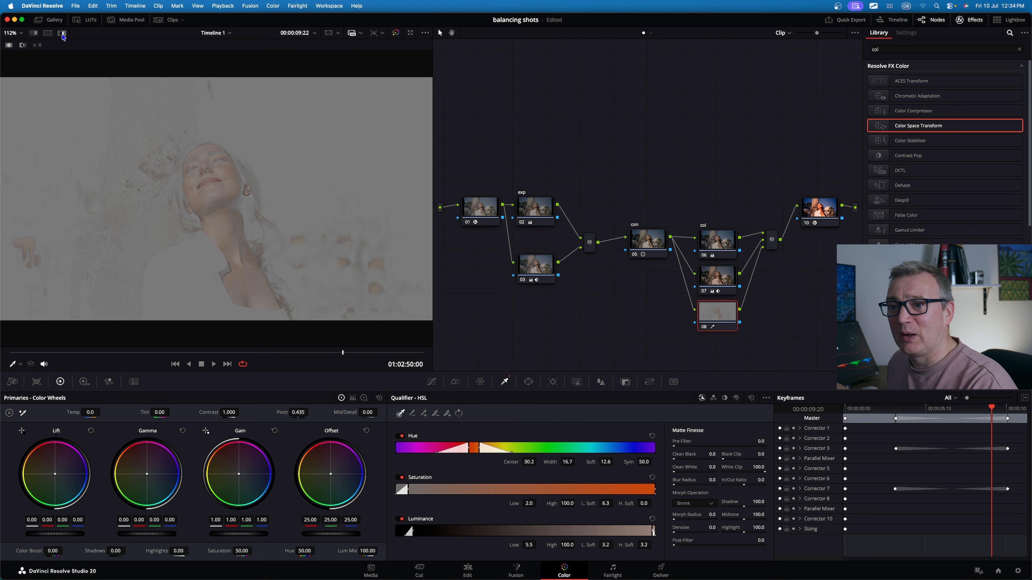
{"action": "left_click", "coordinate": [62, 33]}
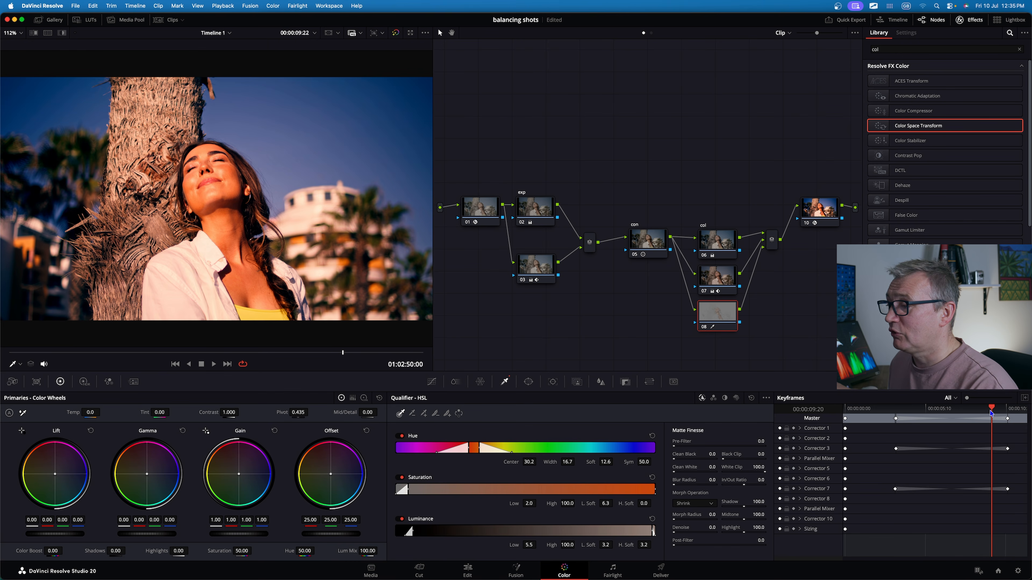
At 00:00:03:11, add a dynamic keyframe to Corrector 8, the node with the red qualifier.
{"action": "left_click_drag", "start_coordinate": [991, 410], "coordinate": [896, 417]}
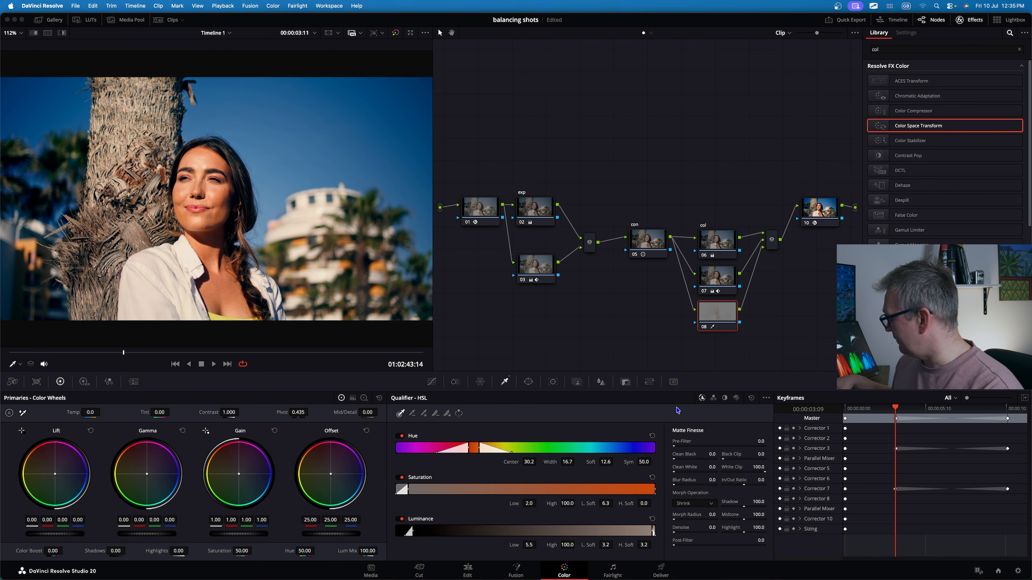
{"action": "mouse_move", "coordinate": [635, 468]}
{"action": "left_mouse_down"}
{"action": "mouse_move", "coordinate": [816, 475]}
{"action": "mouse_move", "coordinate": [821, 498]}
{"action": "left_mouse_up"}
{"action": "key", "text": "Escape"}
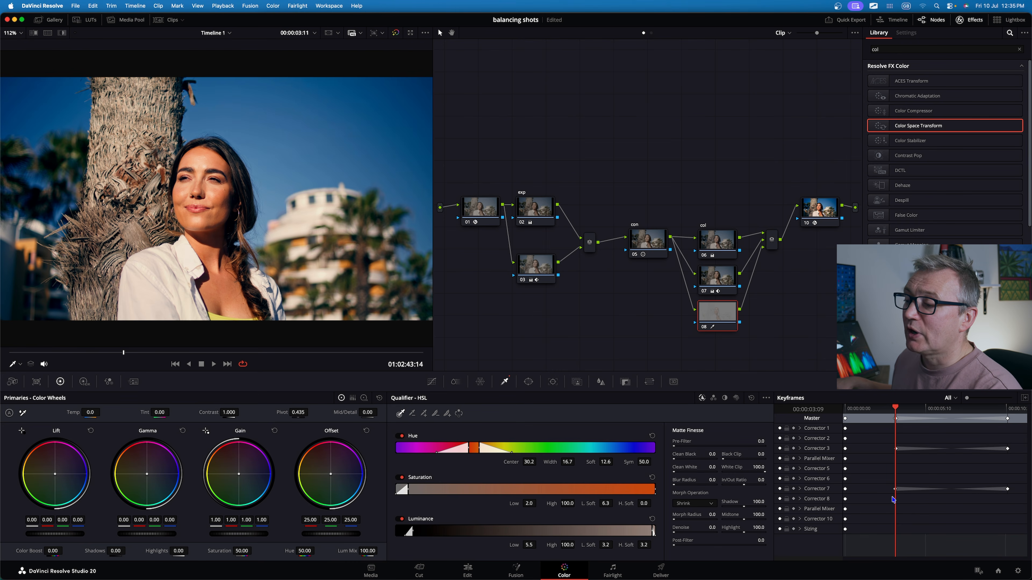
{"action": "right_click", "coordinate": [896, 501]}
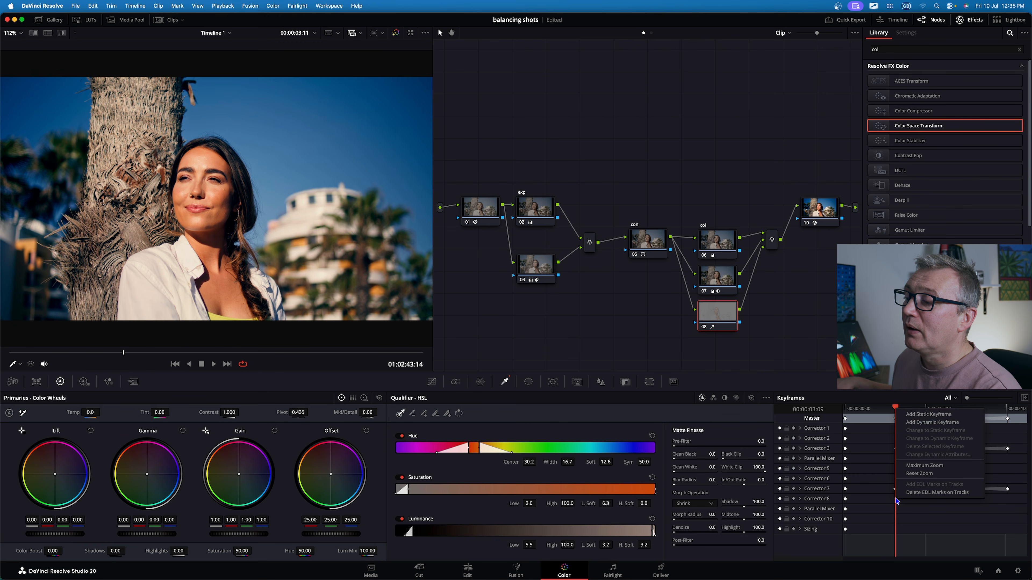
{"action": "left_click", "coordinate": [911, 424]}
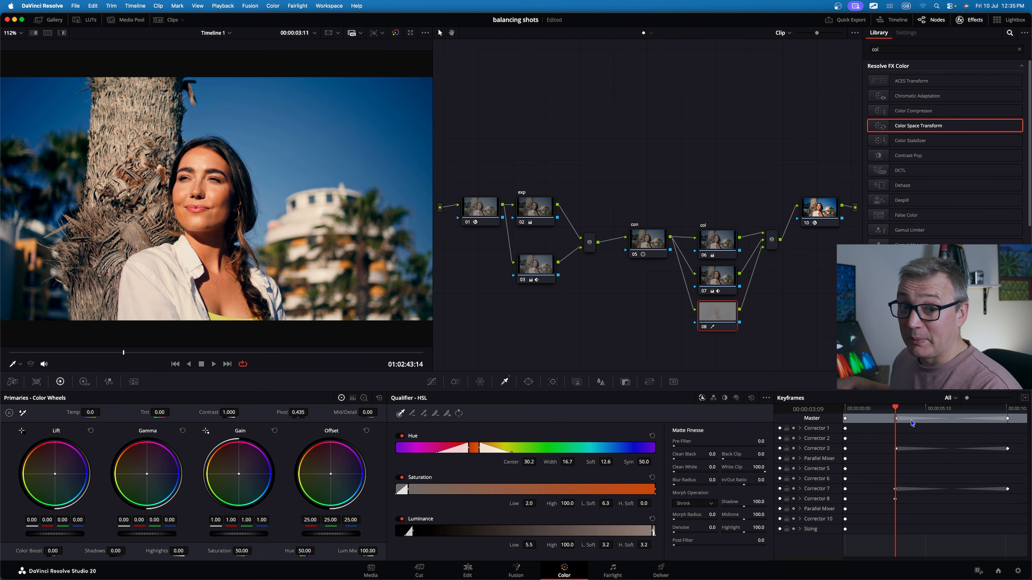
Add a second dynamic keyframe to Corrector 8 at 00:00:10:24.
{"action": "left_click_drag", "start_coordinate": [897, 411], "coordinate": [1010, 417]}
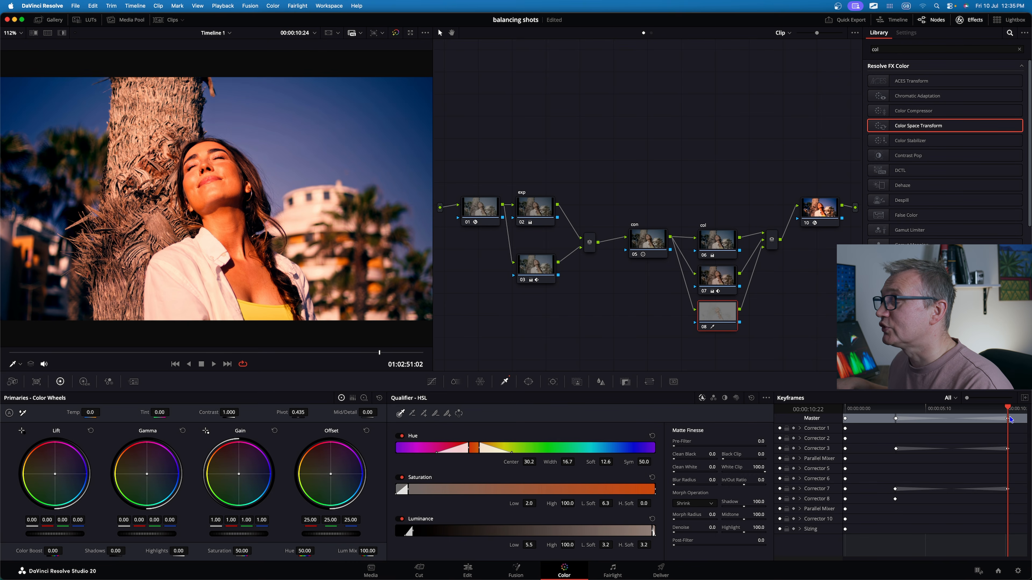
{"action": "right_click", "coordinate": [1009, 503]}
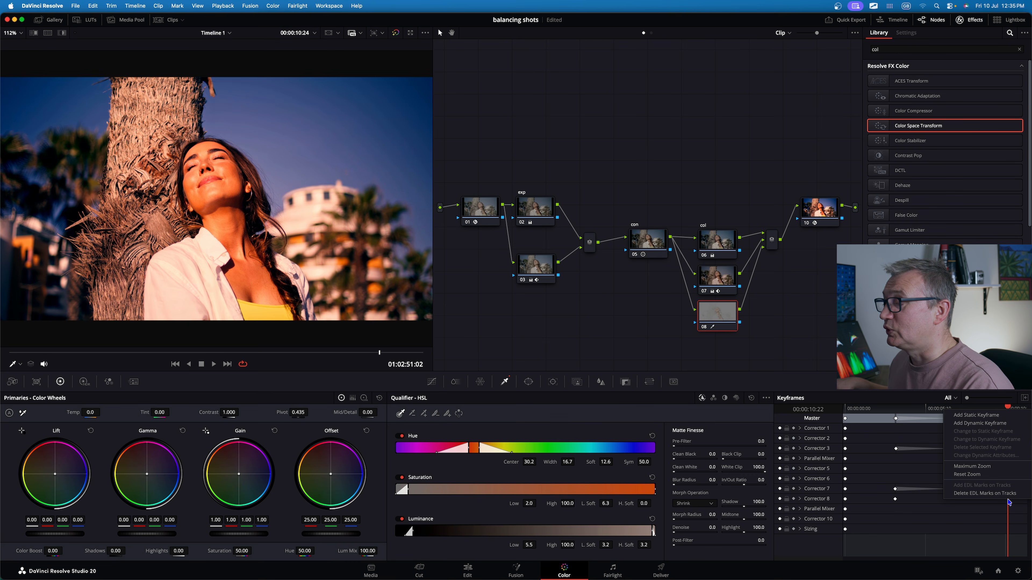
{"action": "left_click", "coordinate": [977, 424]}
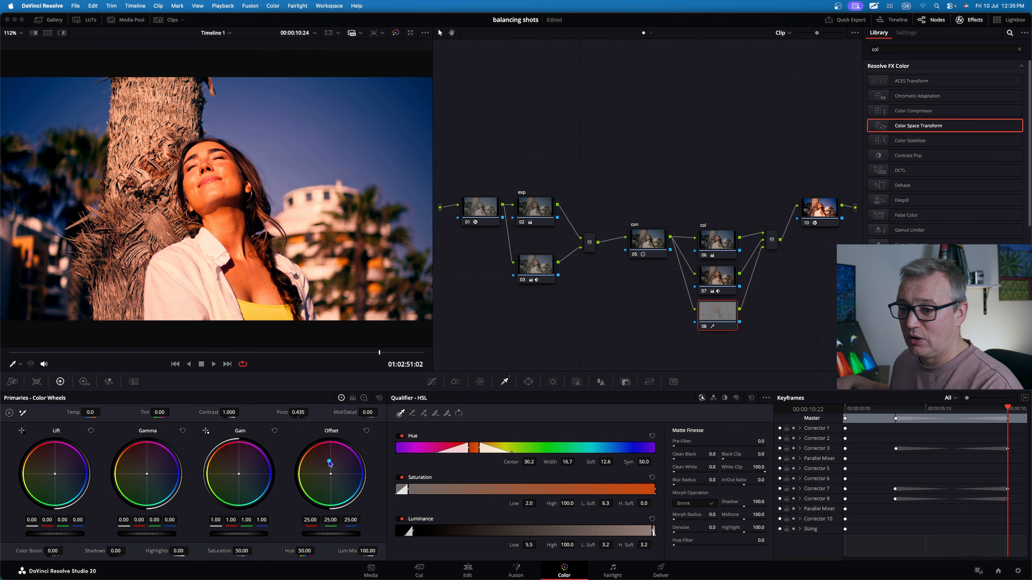
At the second keyframe, set node 08's offset to red 19.22, green 24.92 and blue 28.68, and compare the node off and on.
{"action": "key", "text": "ctrl+s"}
{"action": "key", "text": "ctrl+s"}
{"action": "left_click_drag", "start_coordinate": [333, 476], "coordinate": [339, 480]}
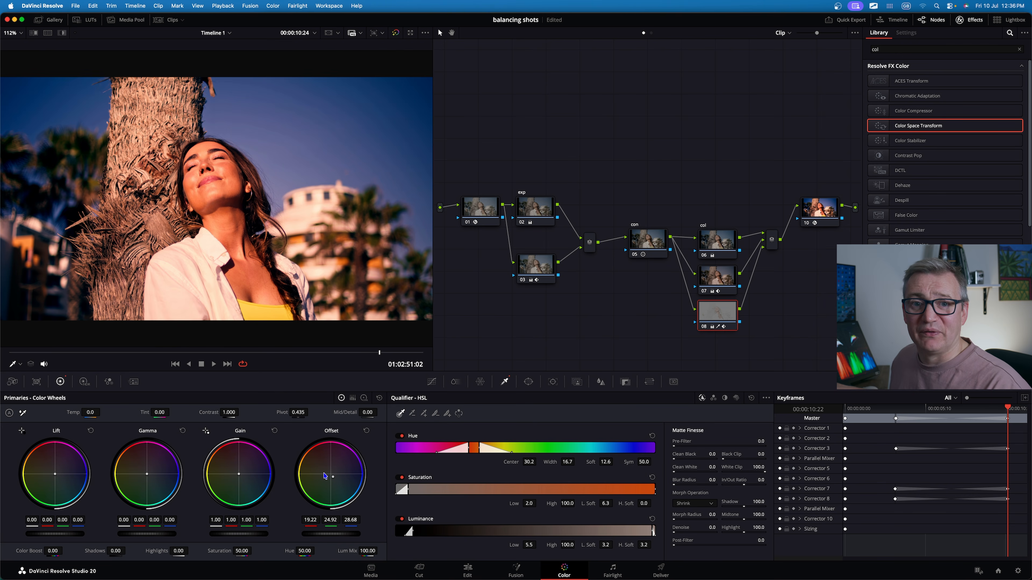
{"action": "left_click", "coordinate": [704, 327]}
{"action": "left_click", "coordinate": [704, 327]}
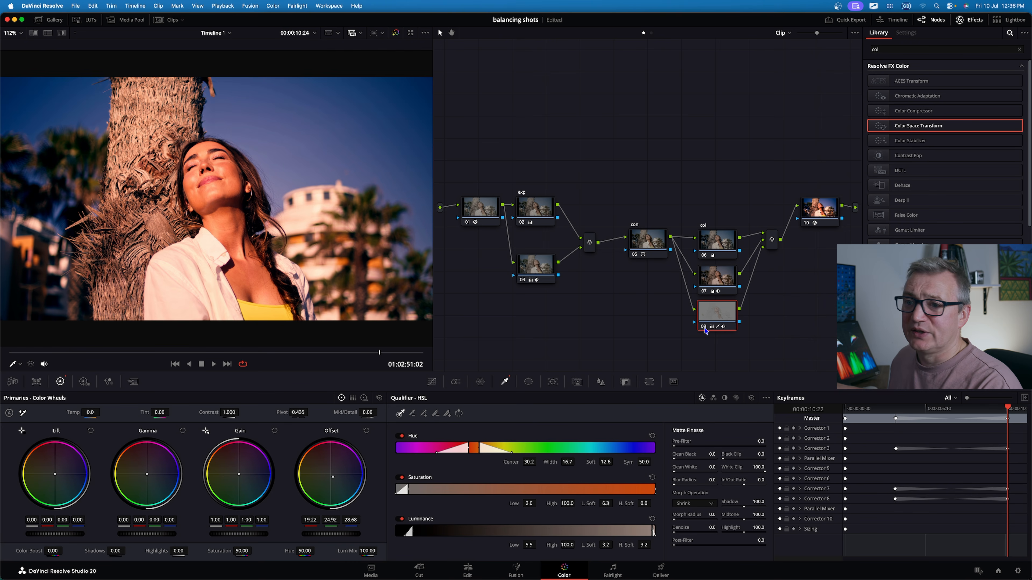